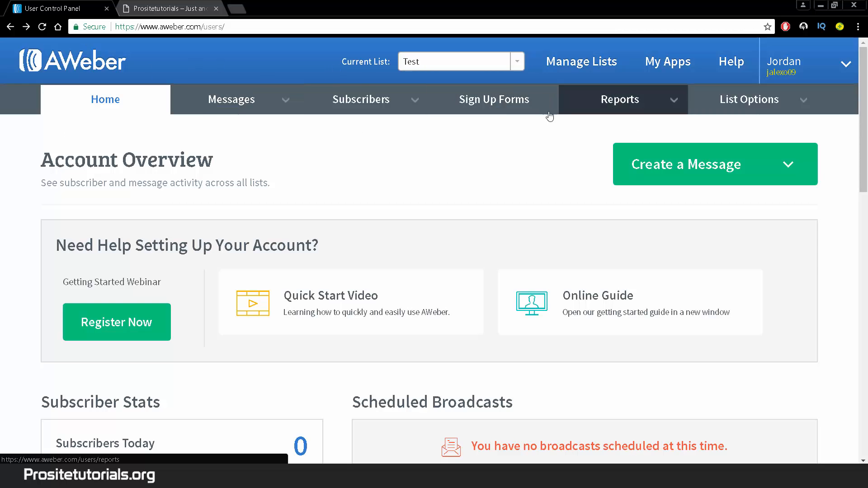
Step: Start creating a new sign up form for the Test list
{"action": "left_click", "coordinate": [469, 104]}
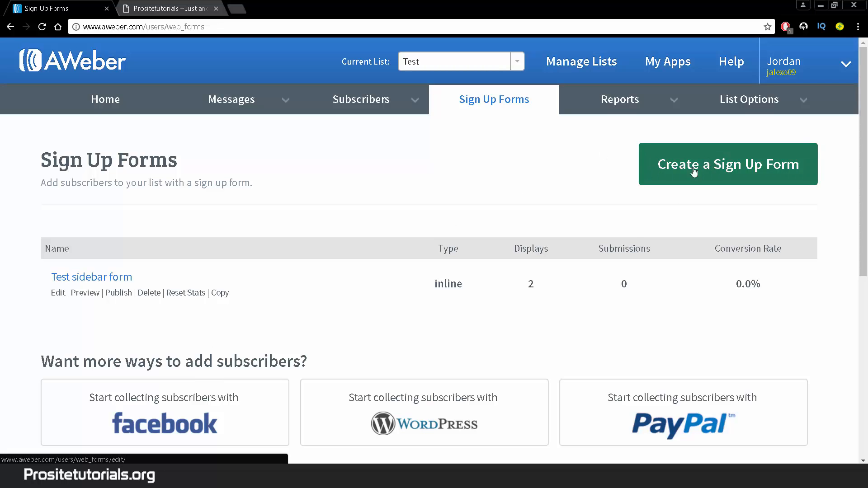
{"action": "mouse_move", "coordinate": [615, 255]}
{"action": "double_click", "coordinate": [725, 163]}
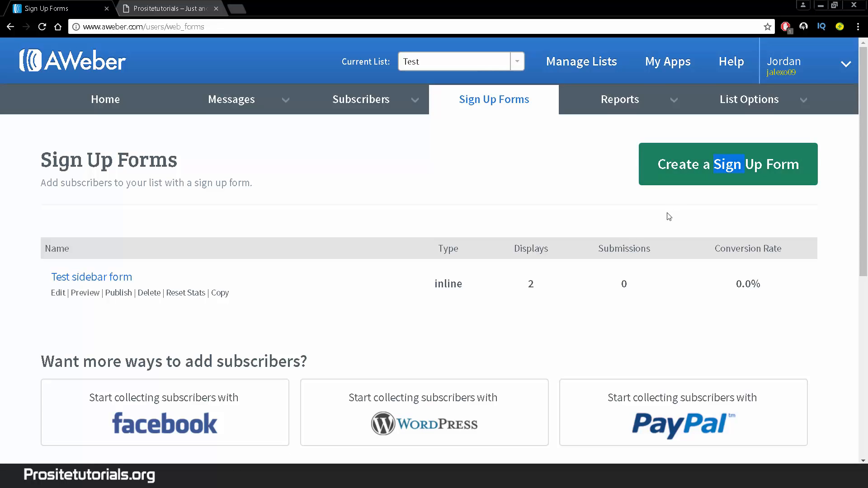
{"action": "triple_click", "coordinate": [725, 164]}
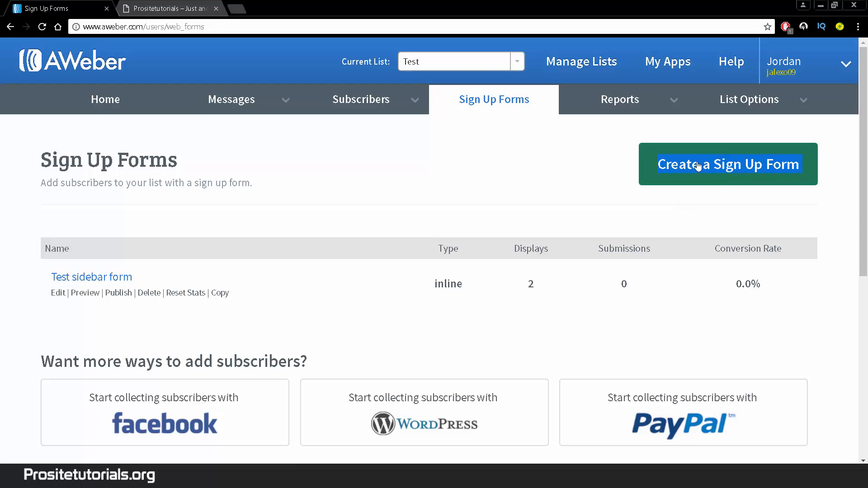
{"action": "left_click", "coordinate": [684, 160]}
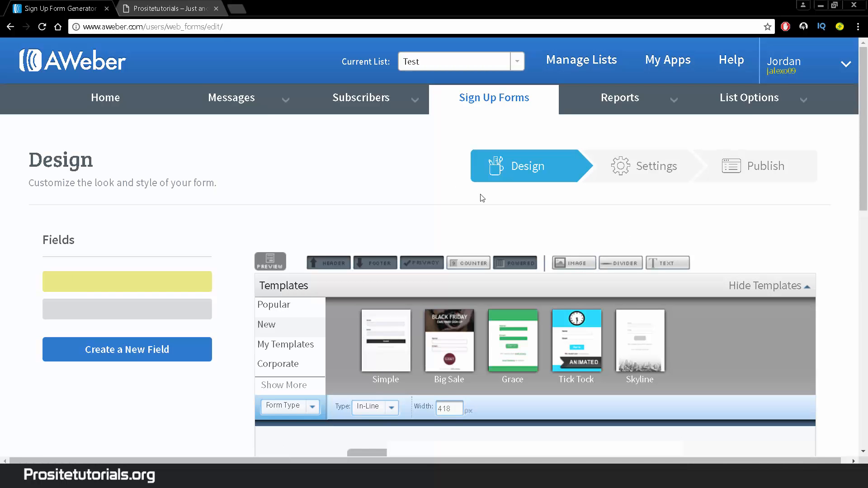
Step: Examine the form templates offered in the Popular, New, My Templates and Corporate categories
{"action": "scroll", "coordinate": [451, 180], "scroll_direction": "down", "scroll_amount": 2}
{"action": "scroll", "coordinate": [451, 180], "scroll_direction": "down", "scroll_amount": 2}
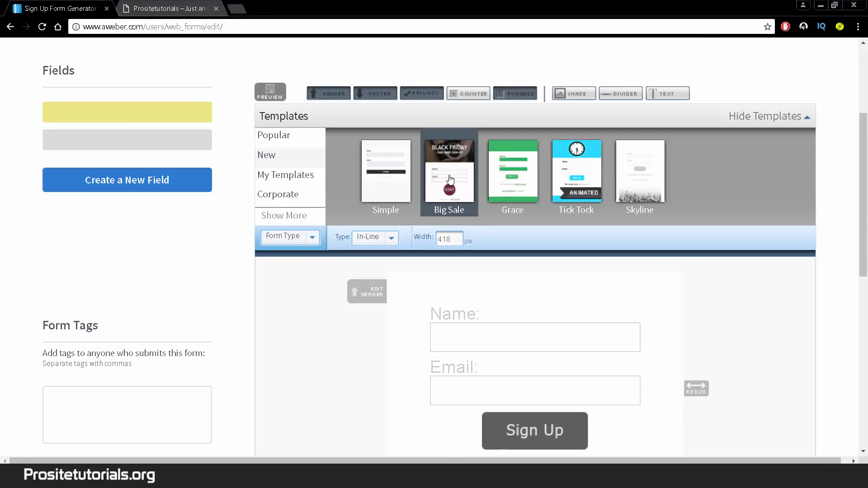
{"action": "scroll", "coordinate": [451, 176], "scroll_direction": "up", "scroll_amount": 3}
{"action": "scroll", "coordinate": [451, 177], "scroll_direction": "down", "scroll_amount": 2}
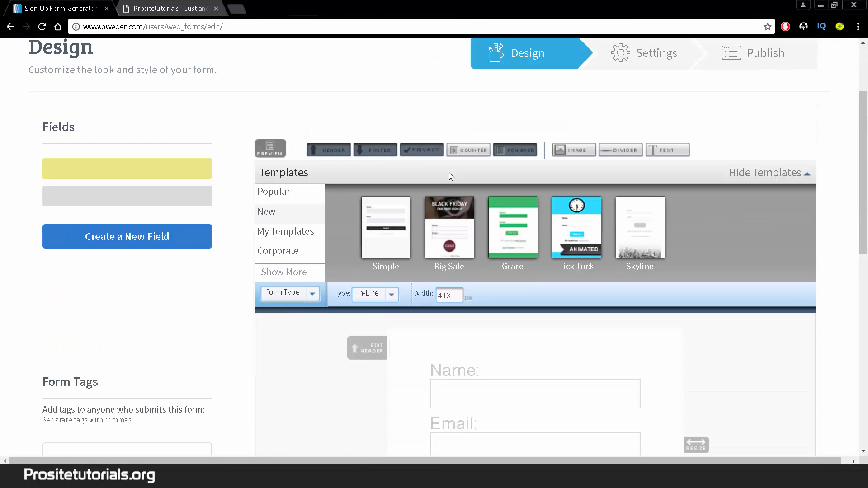
{"action": "scroll", "coordinate": [450, 177], "scroll_direction": "up", "scroll_amount": 1}
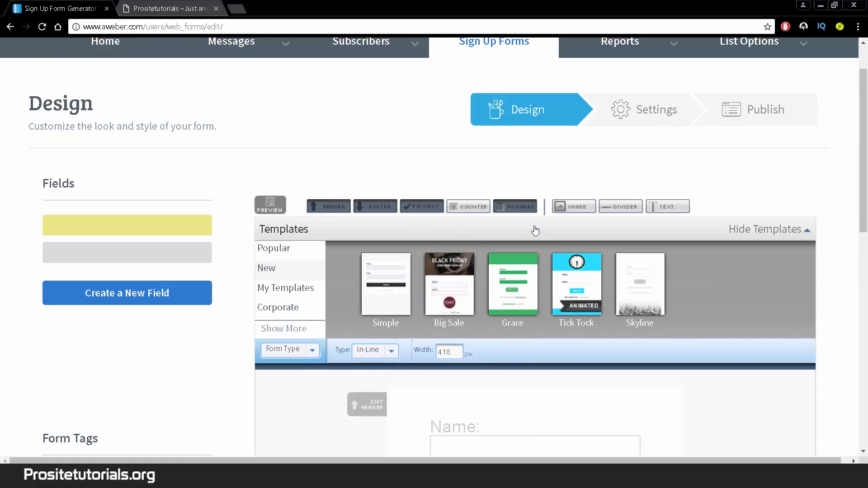
{"action": "scroll", "coordinate": [529, 230], "scroll_direction": "down", "scroll_amount": 1}
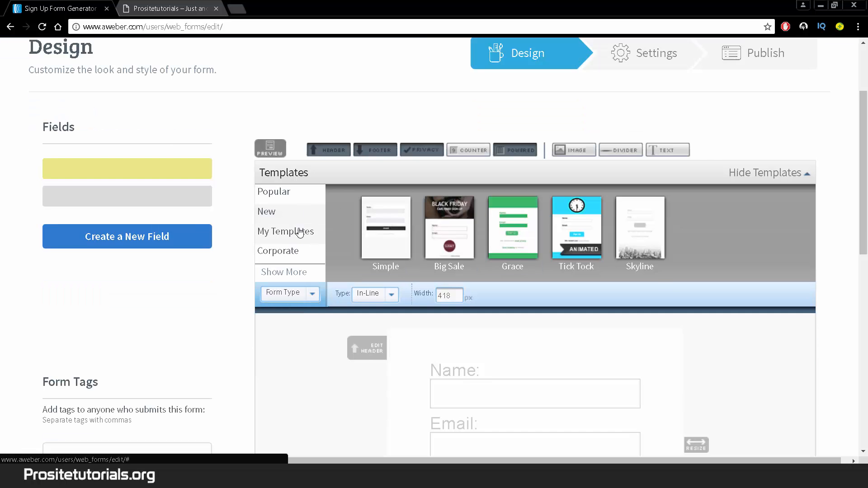
{"action": "left_click", "coordinate": [295, 200]}
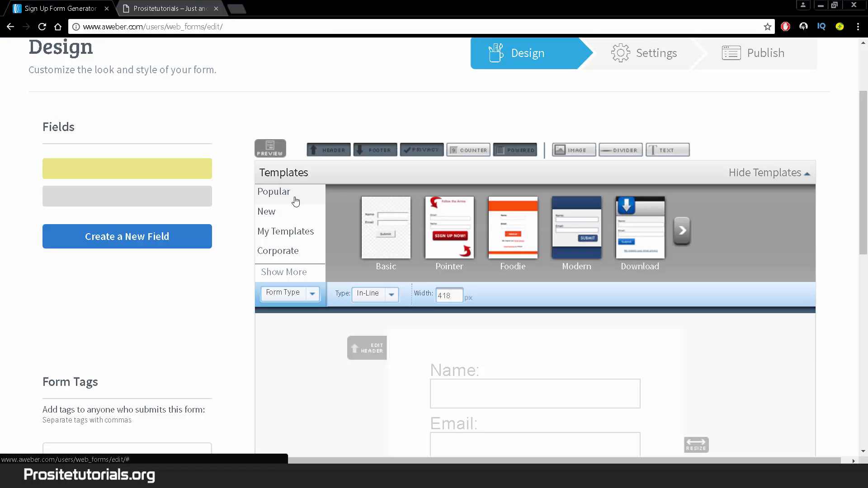
{"action": "left_click", "coordinate": [292, 209]}
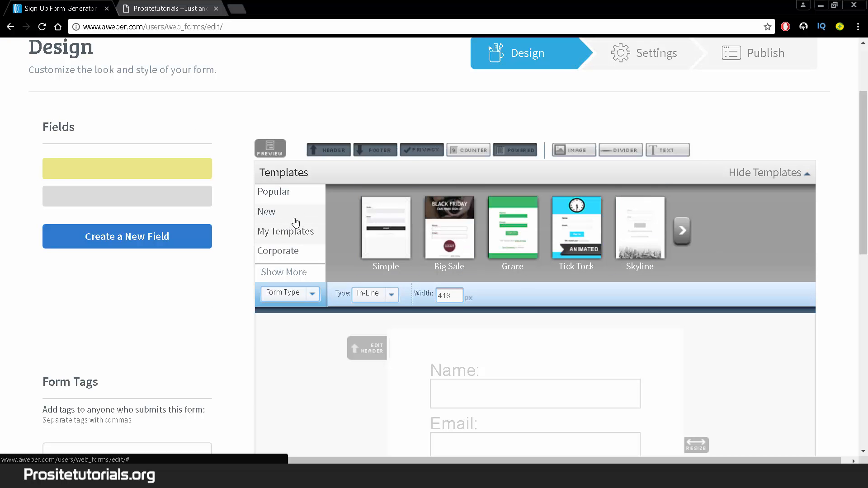
{"action": "left_click", "coordinate": [296, 240]}
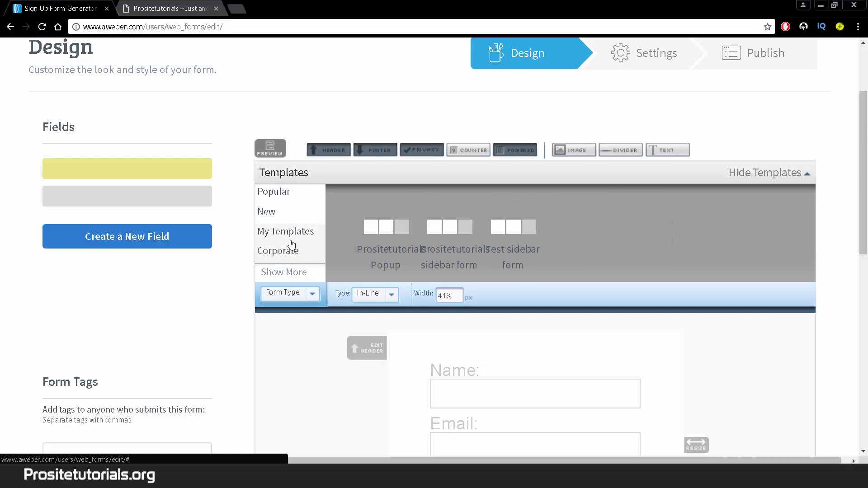
{"action": "left_click", "coordinate": [301, 253]}
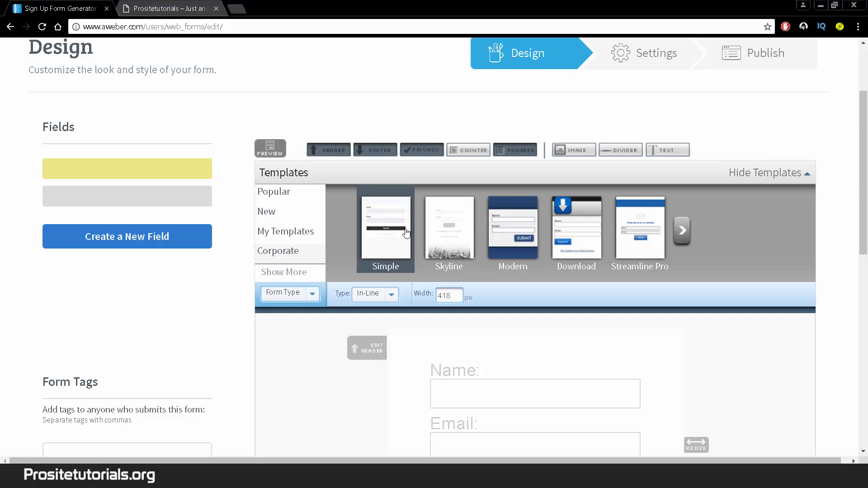
Step: Load the Basic template in its Unstyled variant from the Popular templates
{"action": "left_click", "coordinate": [280, 195]}
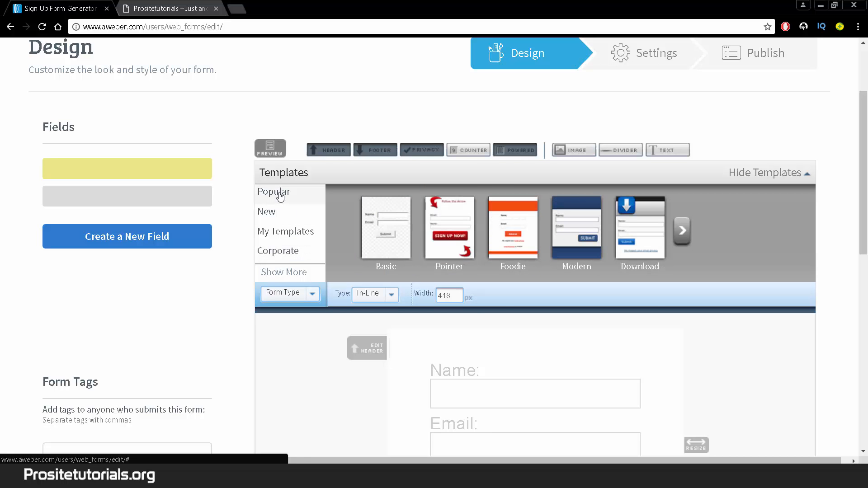
{"action": "left_click", "coordinate": [405, 239]}
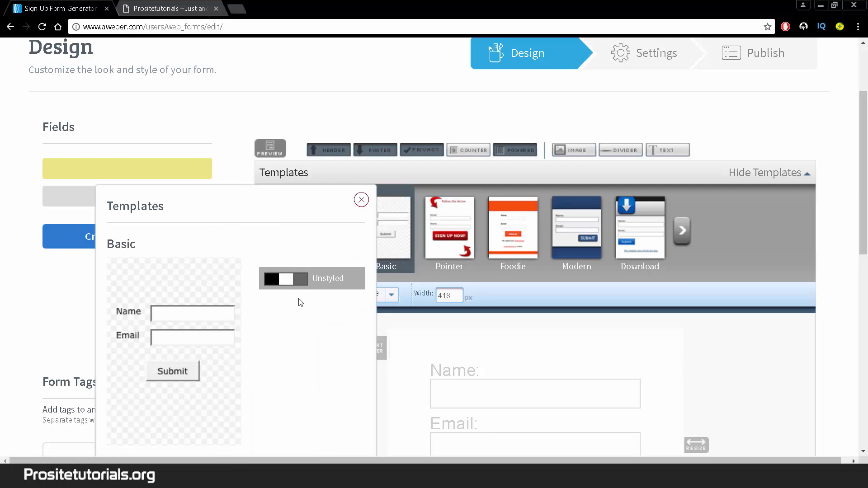
{"action": "scroll", "coordinate": [300, 299], "scroll_direction": "down", "scroll_amount": 1}
{"action": "scroll", "coordinate": [301, 299], "scroll_direction": "down", "scroll_amount": 2}
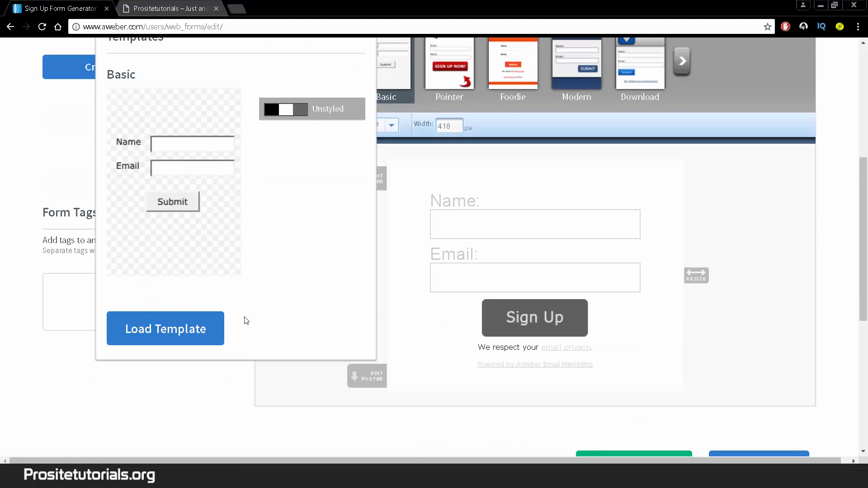
{"action": "left_click", "coordinate": [141, 335]}
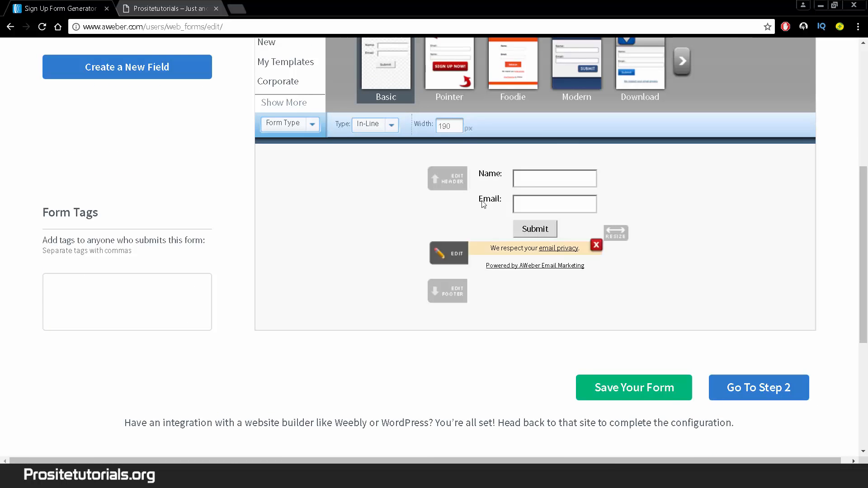
Step: Set the width of the sign up form to 500 px
{"action": "scroll", "coordinate": [533, 217], "scroll_direction": "up", "scroll_amount": 1}
{"action": "mouse_move", "coordinate": [563, 239]}
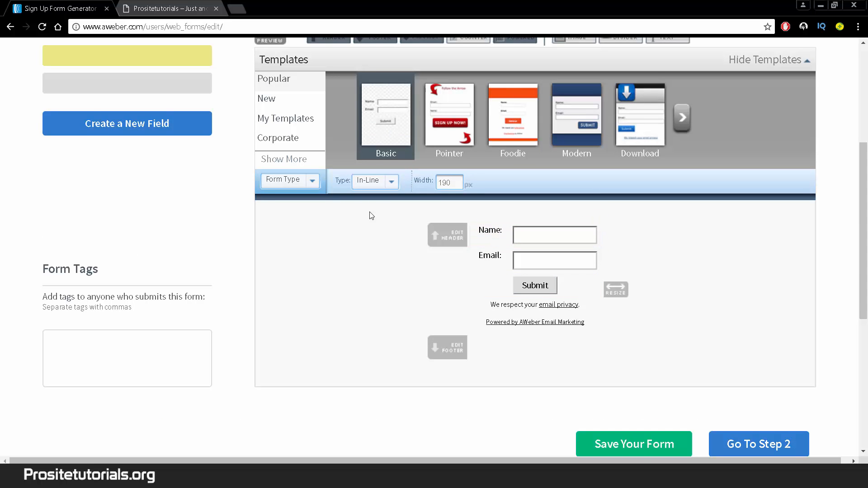
{"action": "double_click", "coordinate": [444, 184]}
{"action": "type", "text": "500"}
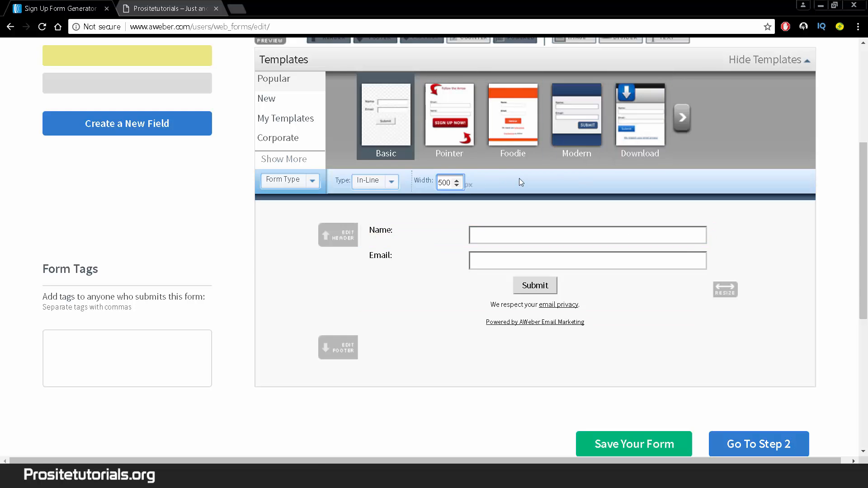
Step: Set the sign up form's type to Lightbox
{"action": "scroll", "coordinate": [519, 181], "scroll_direction": "up", "scroll_amount": 1}
{"action": "scroll", "coordinate": [651, 181], "scroll_direction": "down", "scroll_amount": 1}
{"action": "left_click", "coordinate": [284, 183]}
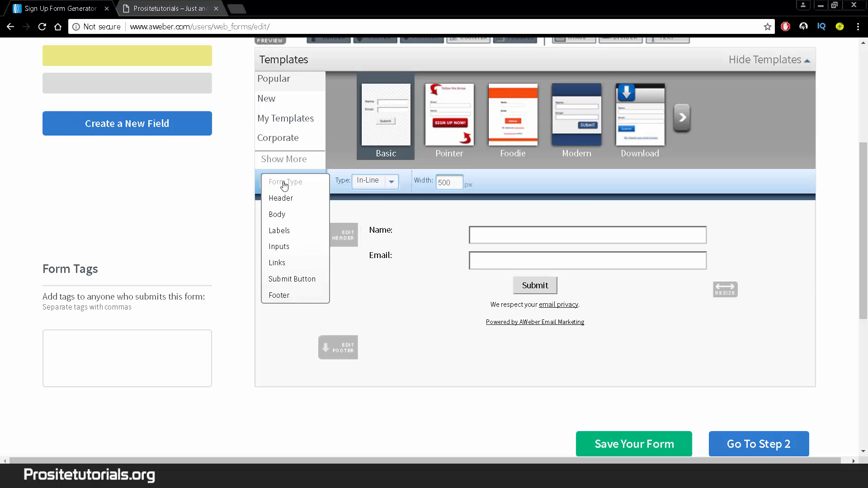
{"action": "left_click", "coordinate": [291, 180]}
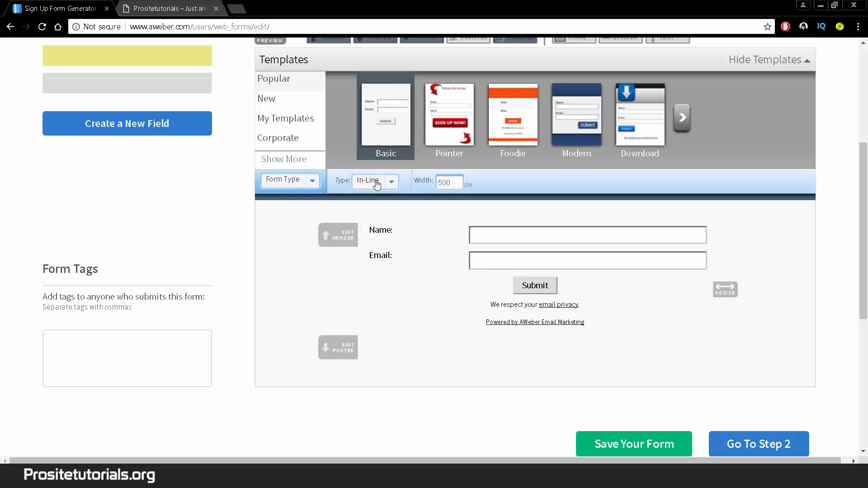
{"action": "left_click", "coordinate": [375, 182]}
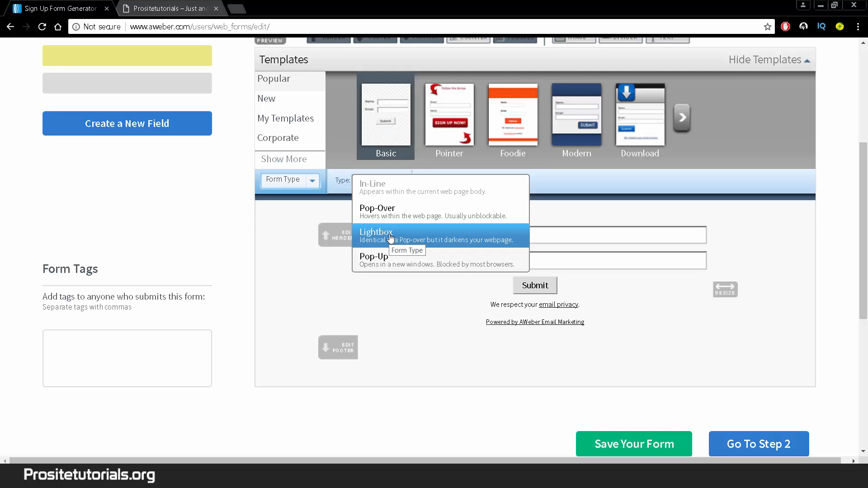
{"action": "left_click", "coordinate": [416, 241]}
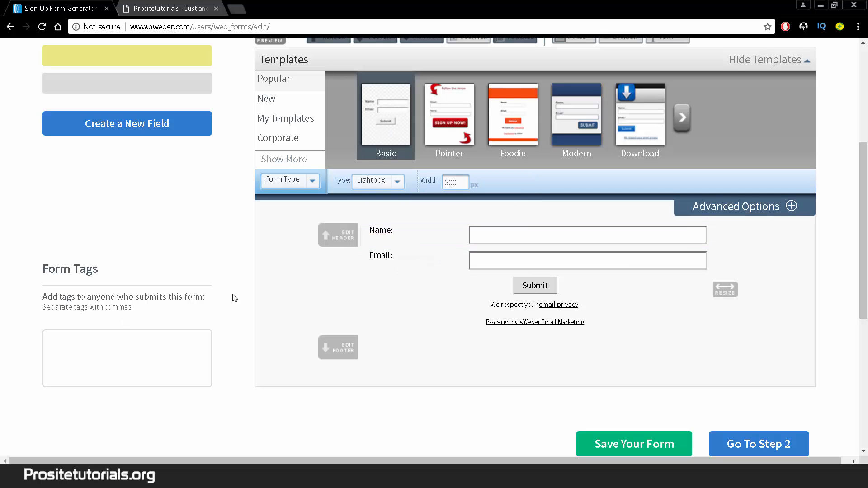
{"action": "left_click", "coordinate": [362, 181]}
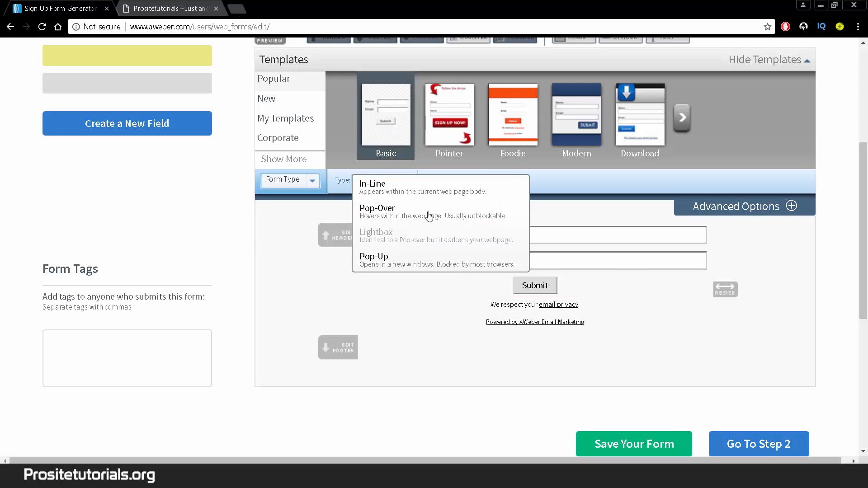
{"action": "left_click", "coordinate": [583, 364]}
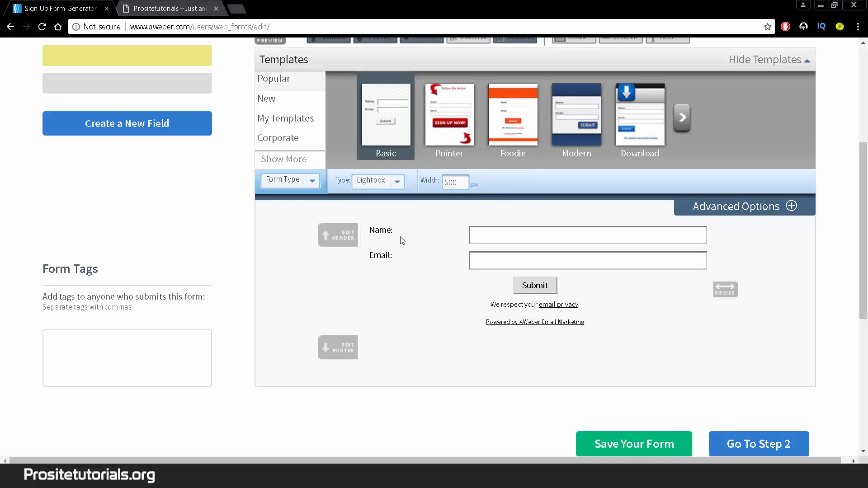
Step: Enter the form's header text as "FREE COURSE: Learn how to make 100 dollars per day online"
{"action": "scroll", "coordinate": [403, 240], "scroll_direction": "up", "scroll_amount": 1}
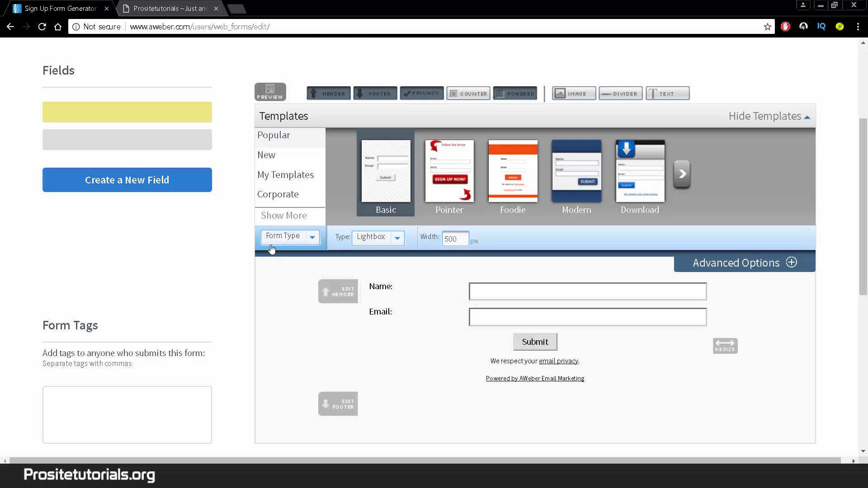
{"action": "left_click", "coordinate": [283, 237]}
{"action": "left_click", "coordinate": [287, 257]}
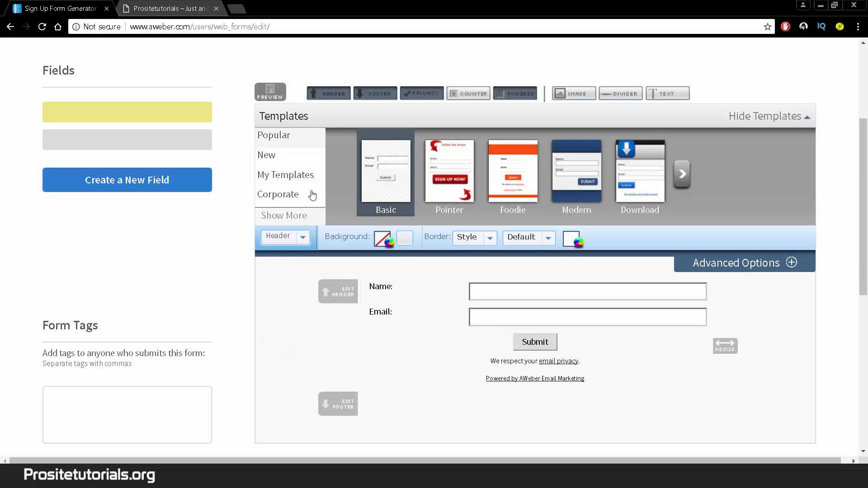
{"action": "left_click", "coordinate": [342, 95]}
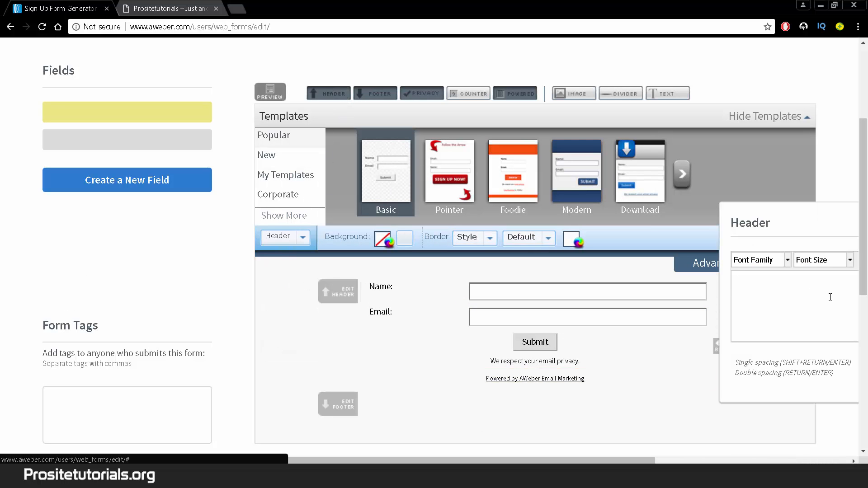
{"action": "left_click_drag", "start_coordinate": [804, 221], "coordinate": [91, 274]}
{"action": "left_click", "coordinate": [125, 242]}
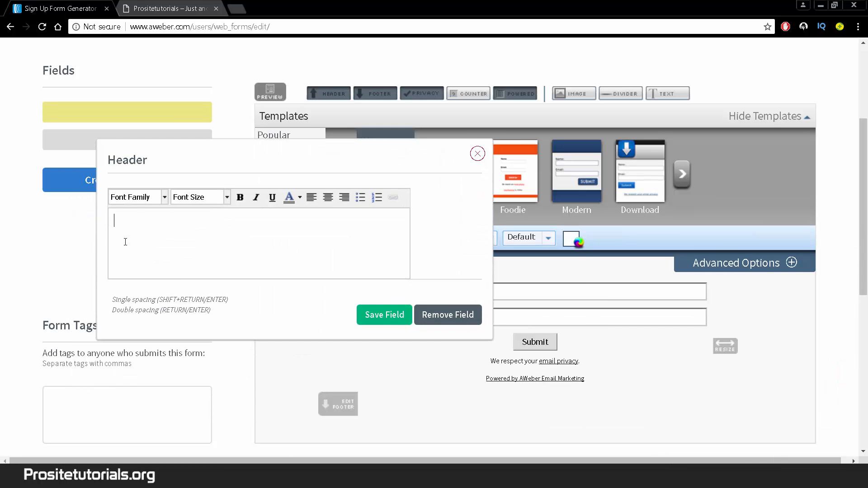
{"action": "type", "text": "Fre"}
{"action": "type", "text": "REE COURSE:"}
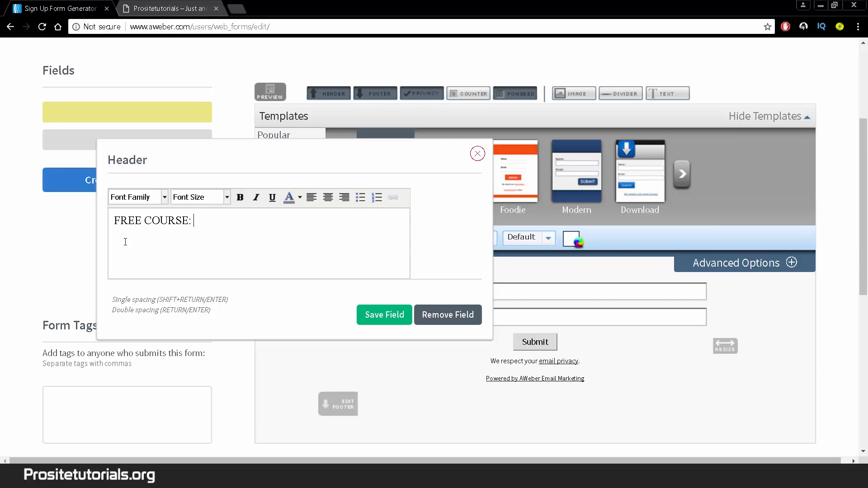
{"action": "type", "text": " Learn how to make"}
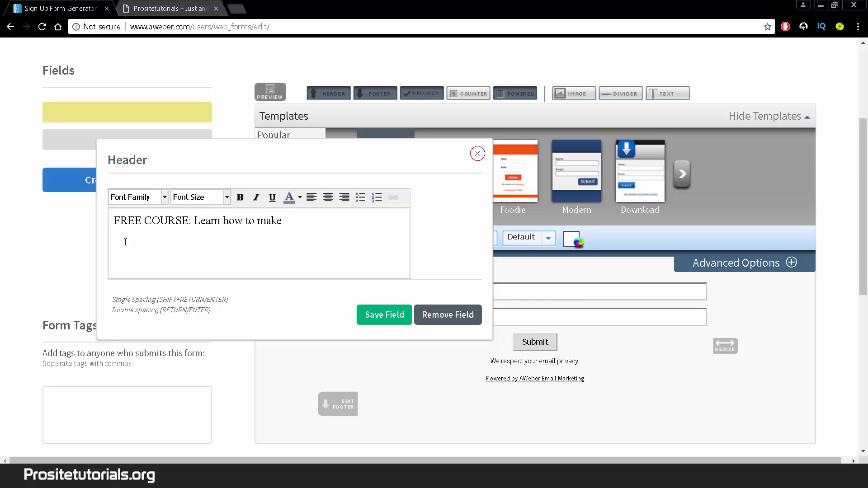
{"action": "type", "text": " 100 dollars per day online"}
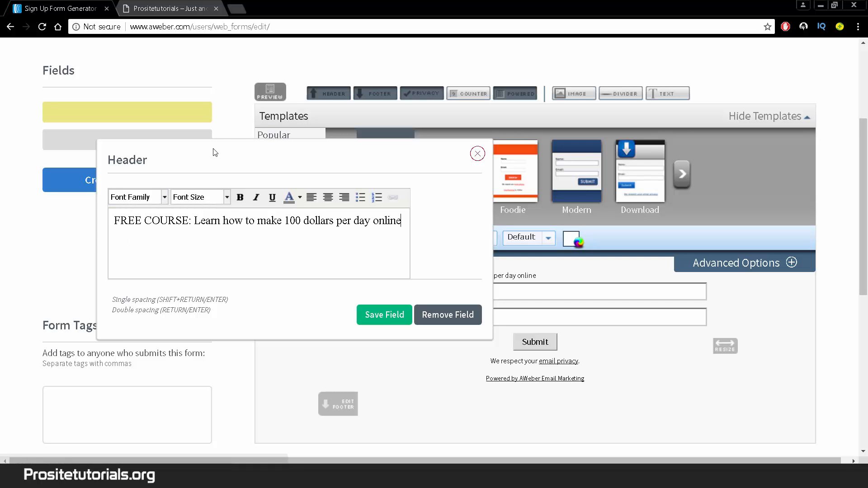
Step: Center the header text and make the "100" in it bold
{"action": "left_click_drag", "start_coordinate": [213, 149], "coordinate": [213, 114]}
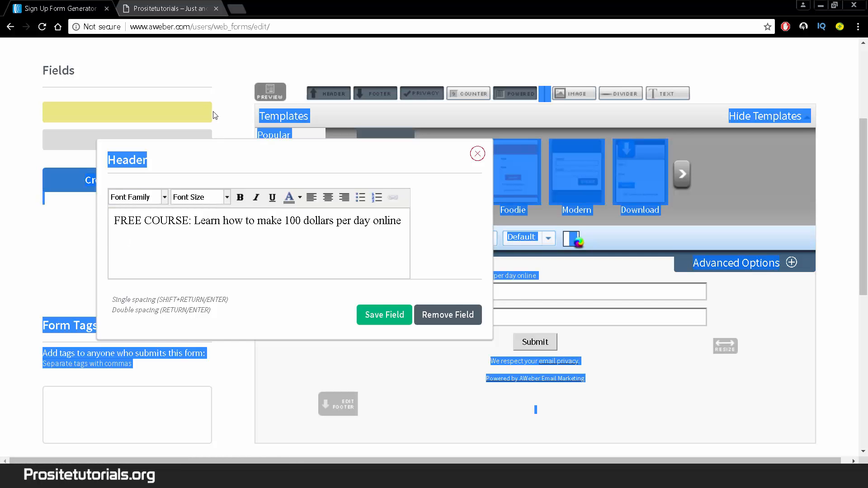
{"action": "left_click_drag", "start_coordinate": [266, 158], "coordinate": [219, 77]}
{"action": "left_click", "coordinate": [242, 190]}
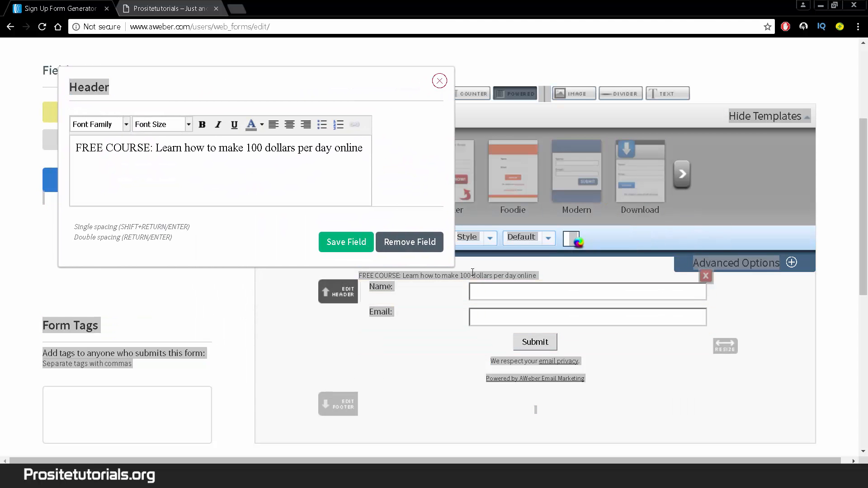
{"action": "left_click", "coordinate": [289, 125]}
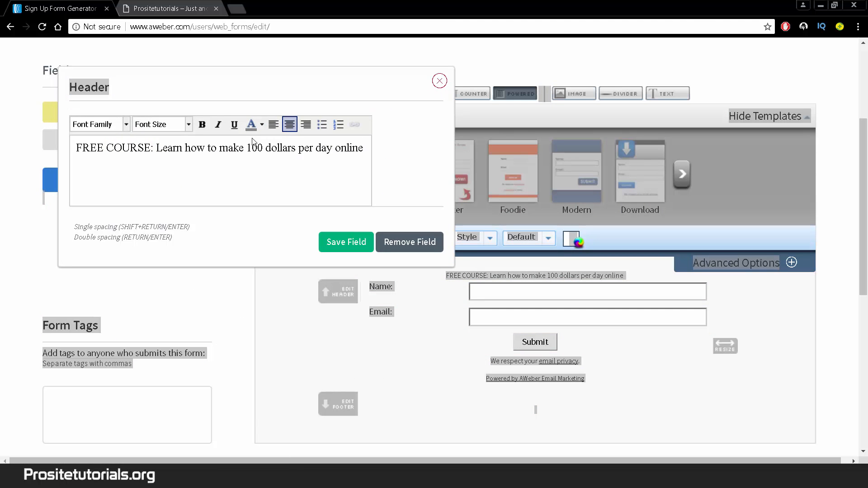
{"action": "left_click", "coordinate": [203, 127]}
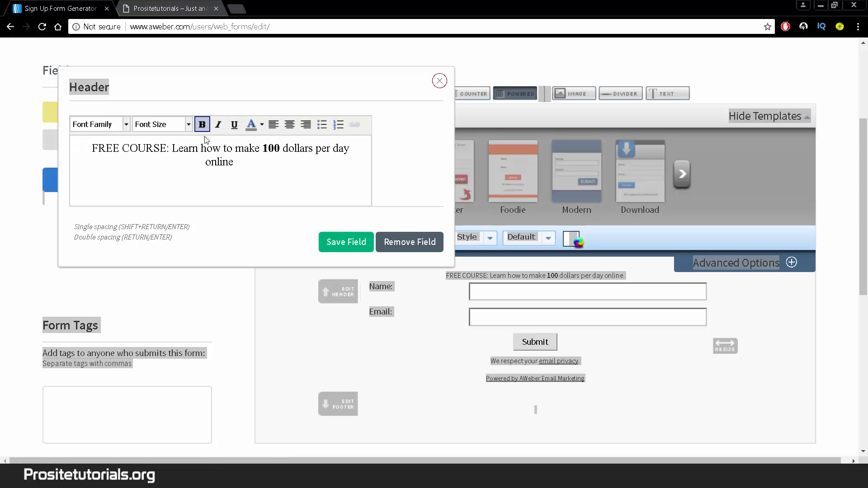
Step: Remove the bold from "100" in the header text and replace "100 dollars" with "$100"
{"action": "left_click", "coordinate": [207, 130]}
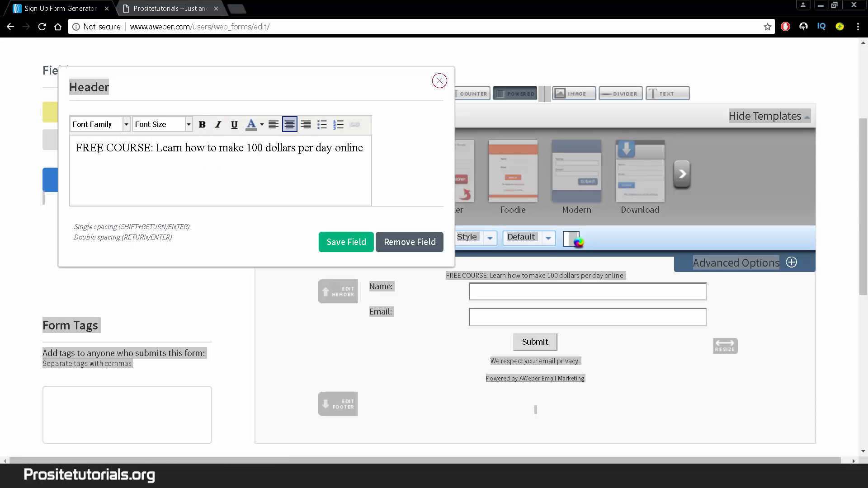
{"action": "left_click_drag", "start_coordinate": [81, 148], "coordinate": [468, 160]}
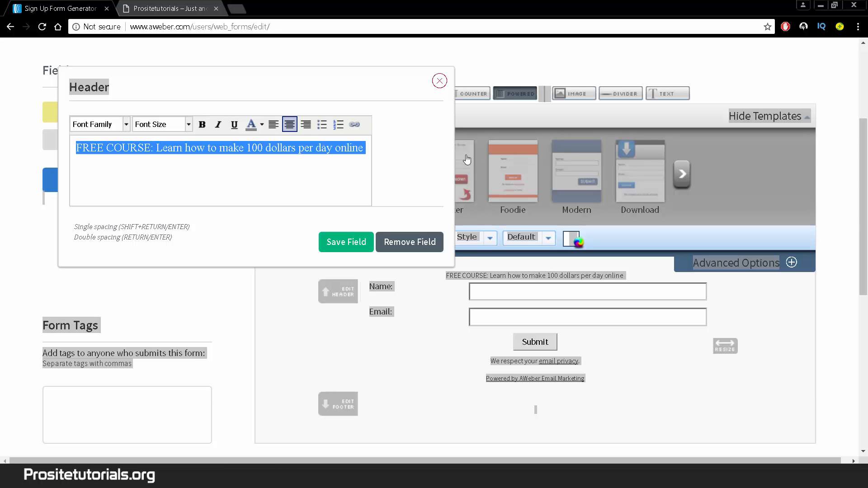
{"action": "double_click", "coordinate": [284, 151]}
{"action": "key", "text": "BackSpace"}
{"action": "key", "text": "BackSpace"}
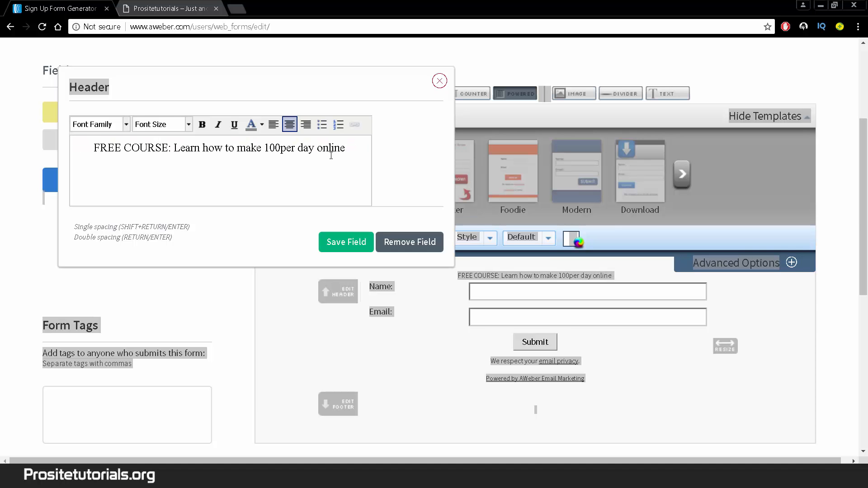
{"action": "type", "text": "$"}
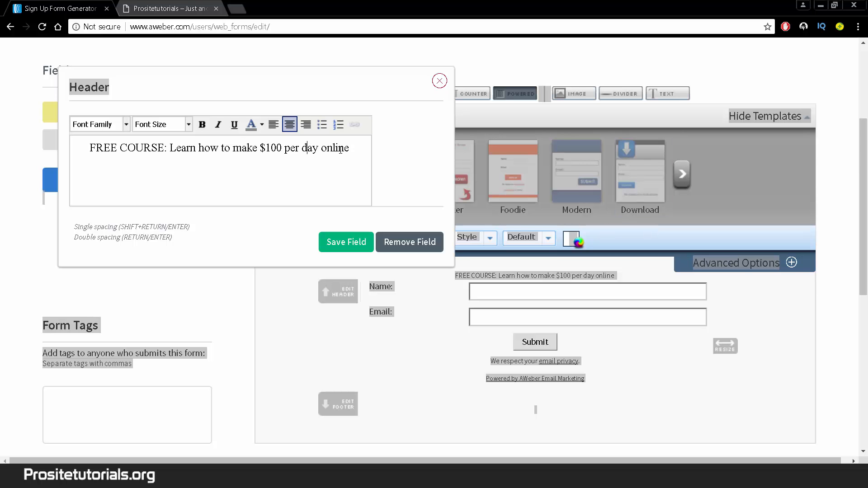
Step: Set the whole header text to the Arial font at 24px
{"action": "left_click_drag", "start_coordinate": [340, 149], "coordinate": [89, 148]}
{"action": "left_click", "coordinate": [149, 129]}
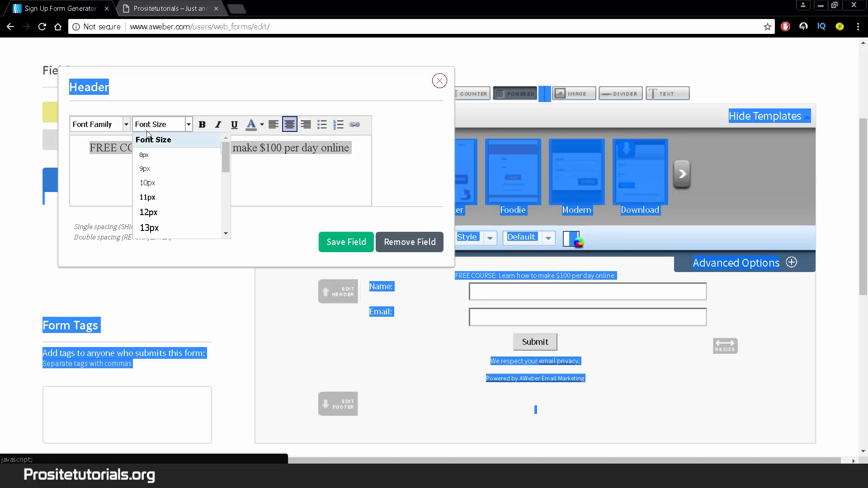
{"action": "left_click", "coordinate": [148, 135]}
{"action": "left_click", "coordinate": [114, 128]}
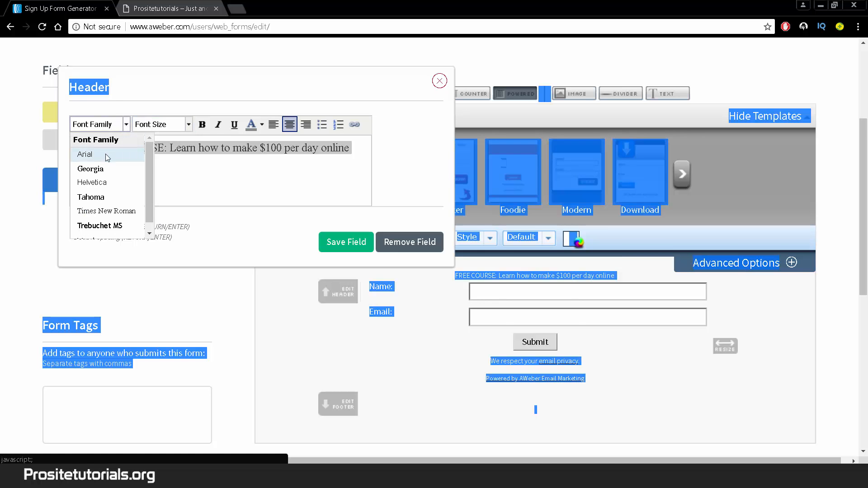
{"action": "left_click", "coordinate": [105, 154]}
{"action": "left_click", "coordinate": [164, 128]}
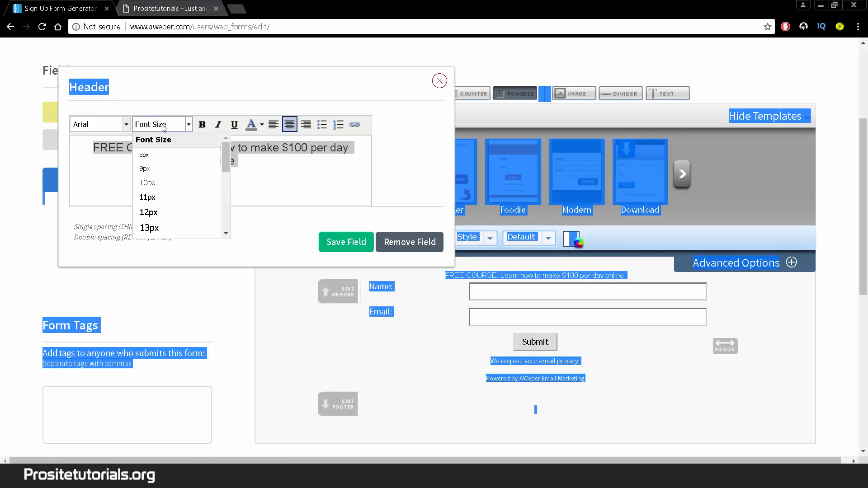
{"action": "scroll", "coordinate": [155, 208], "scroll_direction": "down", "scroll_amount": 1}
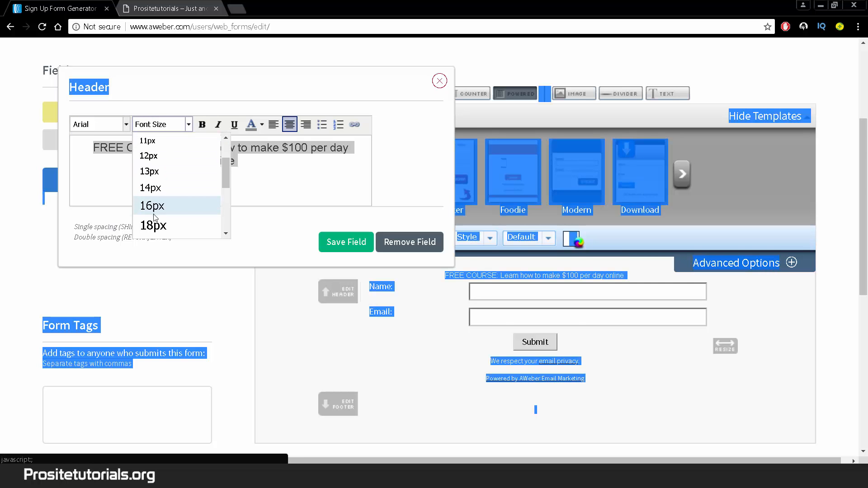
{"action": "scroll", "coordinate": [155, 218], "scroll_direction": "down", "scroll_amount": 2}
{"action": "left_click", "coordinate": [152, 199]}
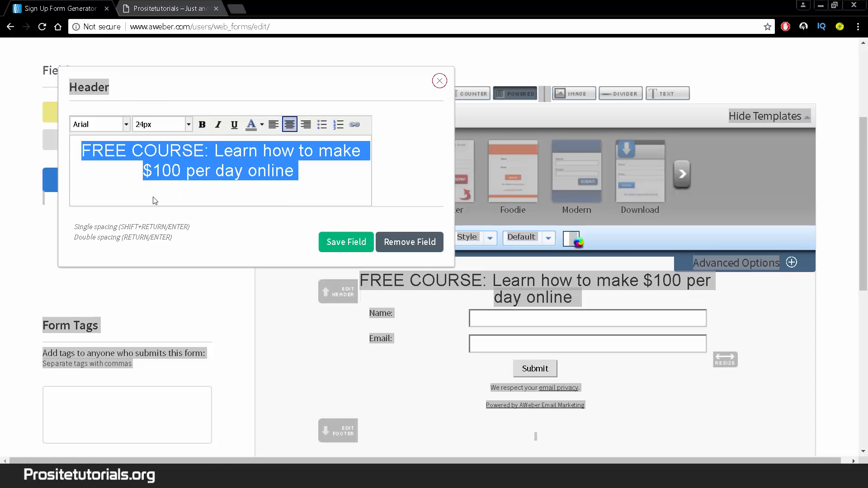
{"action": "left_click", "coordinate": [154, 201]}
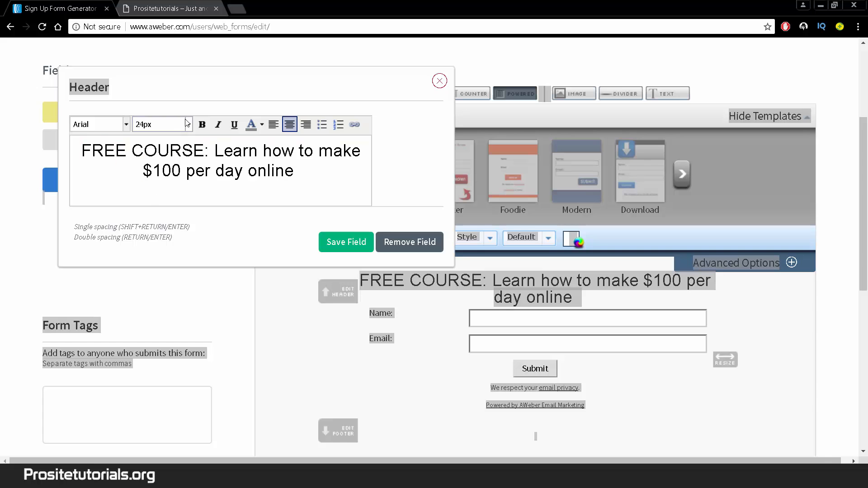
Step: Try red as the color of the whole header text
{"action": "left_click", "coordinate": [264, 151]}
{"action": "left_click_drag", "start_coordinate": [325, 180], "coordinate": [41, 142]}
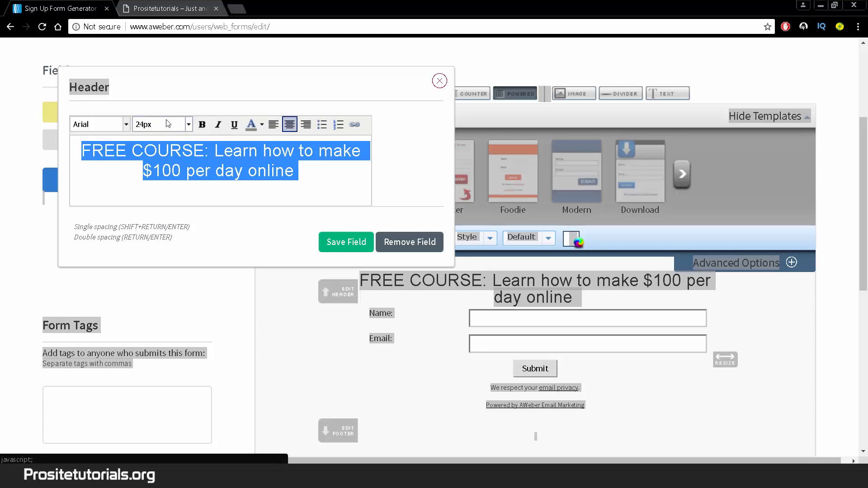
{"action": "left_click", "coordinate": [261, 124]}
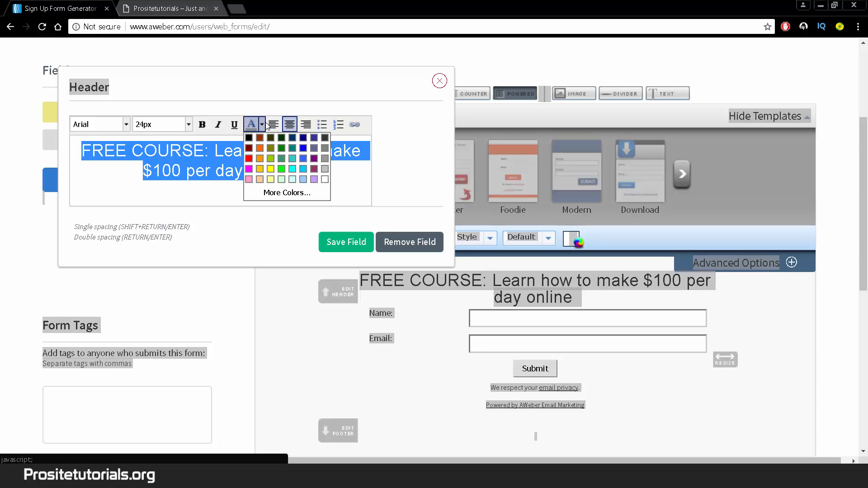
{"action": "left_click", "coordinate": [249, 158]}
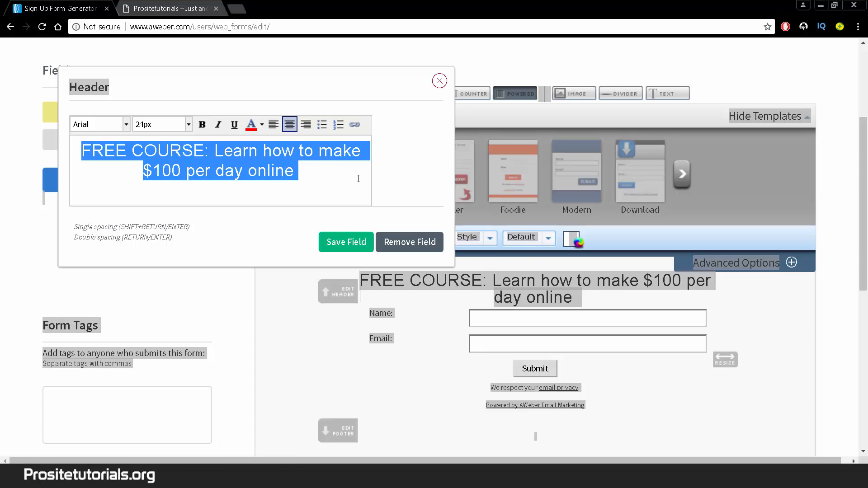
Step: Color the whole header text black and save the header field
{"action": "left_click_drag", "start_coordinate": [358, 179], "coordinate": [30, 134]}
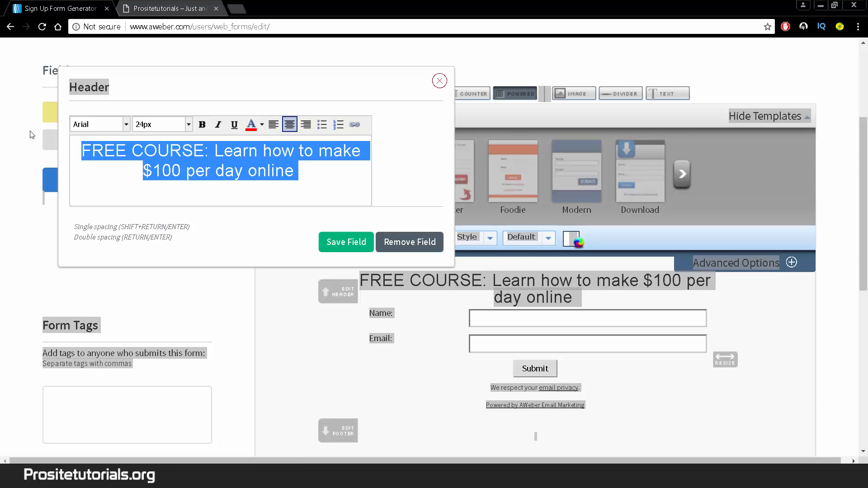
{"action": "left_click", "coordinate": [262, 124]}
{"action": "left_click", "coordinate": [251, 138]}
{"action": "left_click", "coordinate": [336, 184]}
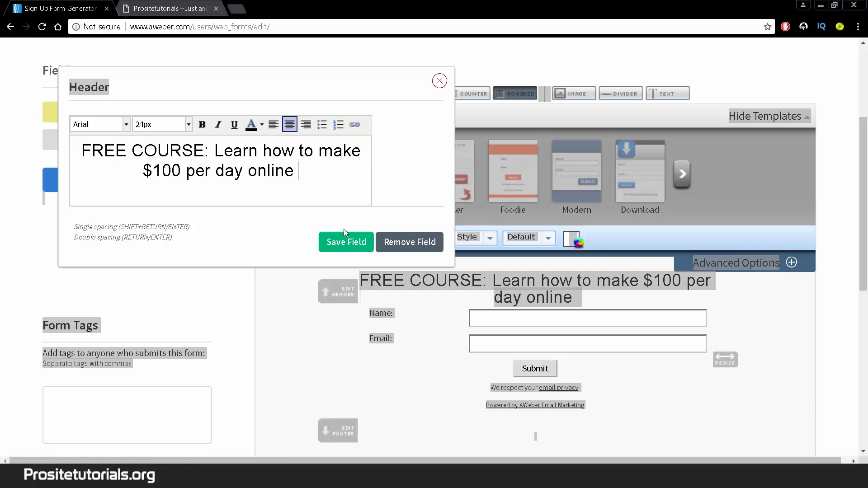
{"action": "left_click", "coordinate": [347, 242]}
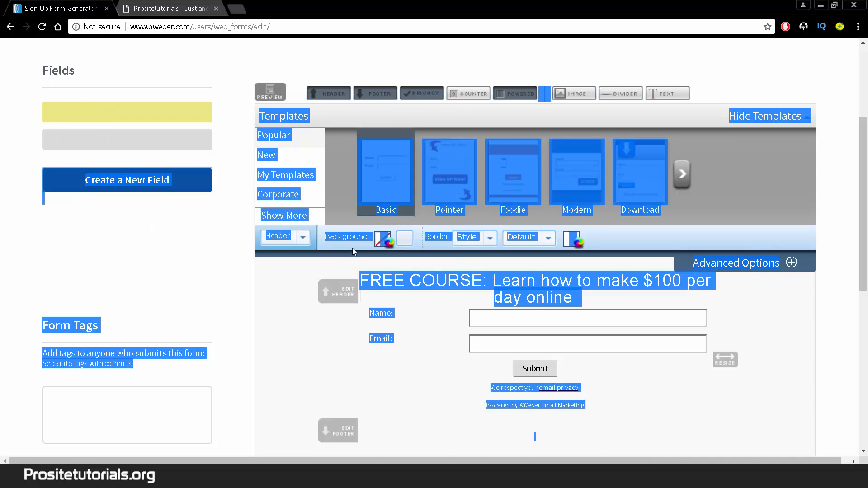
{"action": "left_click", "coordinate": [613, 298]}
{"action": "left_click_drag", "start_coordinate": [786, 221], "coordinate": [436, 272]}
{"action": "left_click", "coordinate": [654, 425]}
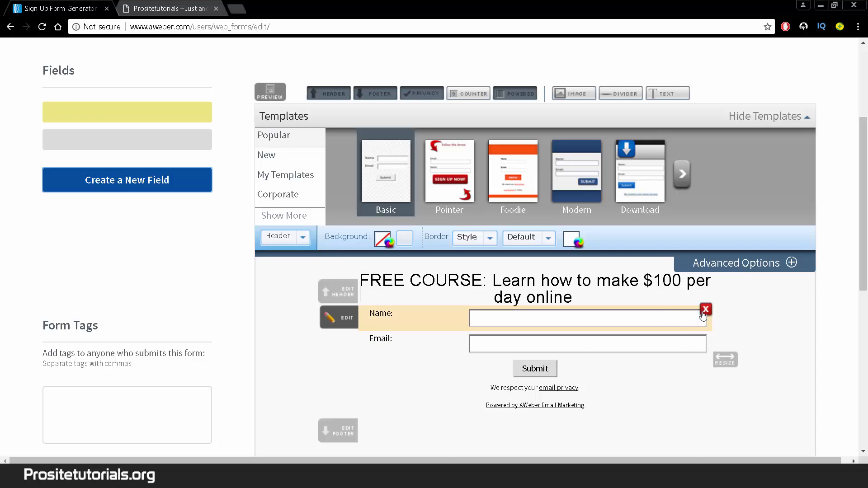
Step: Remove the Name field and the "Powered by AWeber Email Marketing" line from the form
{"action": "left_click", "coordinate": [703, 312]}
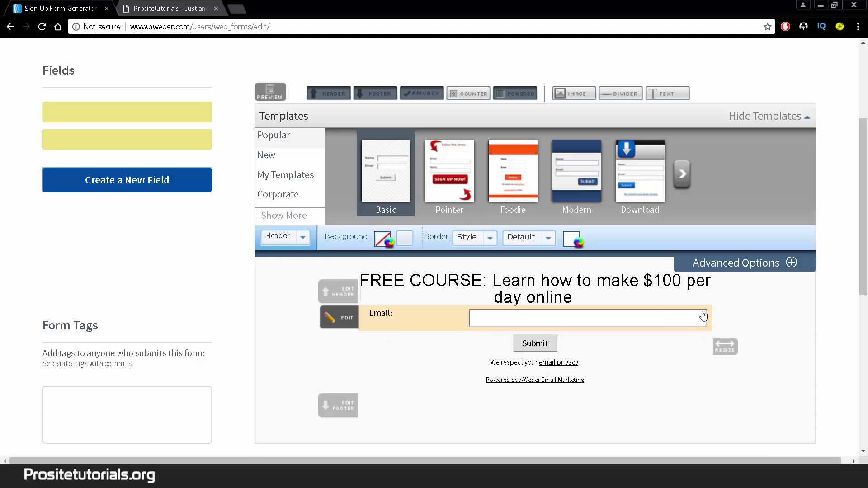
{"action": "left_click", "coordinate": [519, 94]}
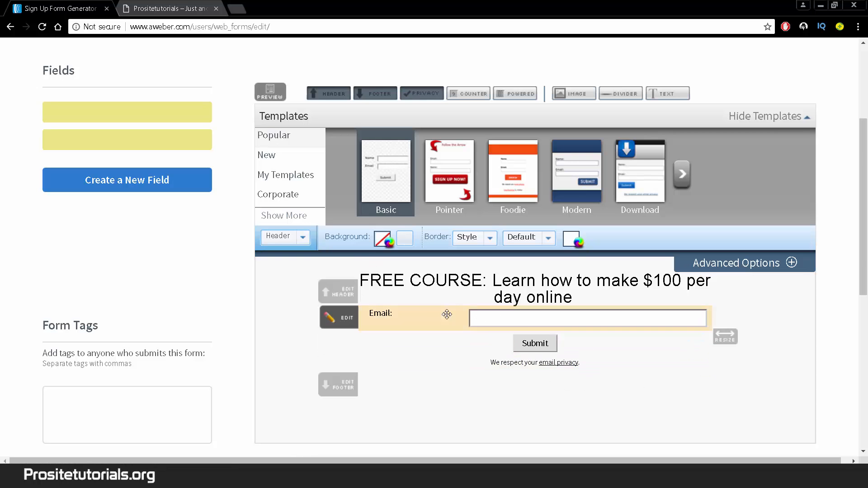
{"action": "left_click", "coordinate": [548, 317]}
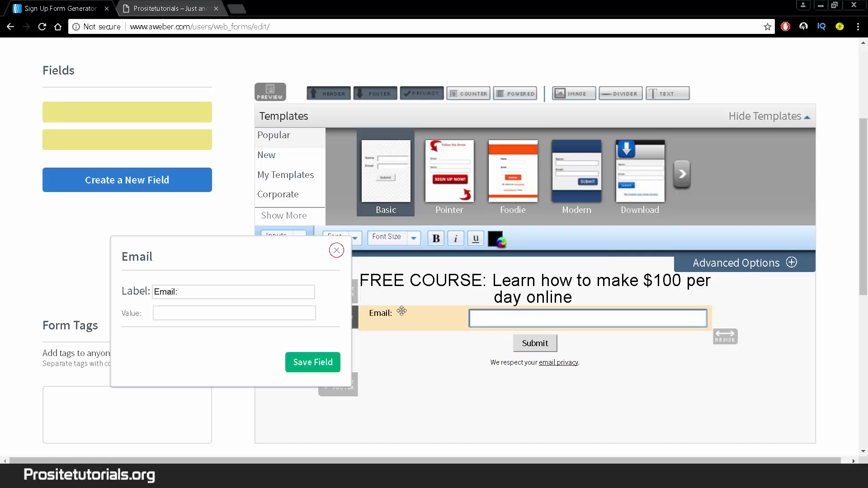
{"action": "left_click", "coordinate": [336, 250]}
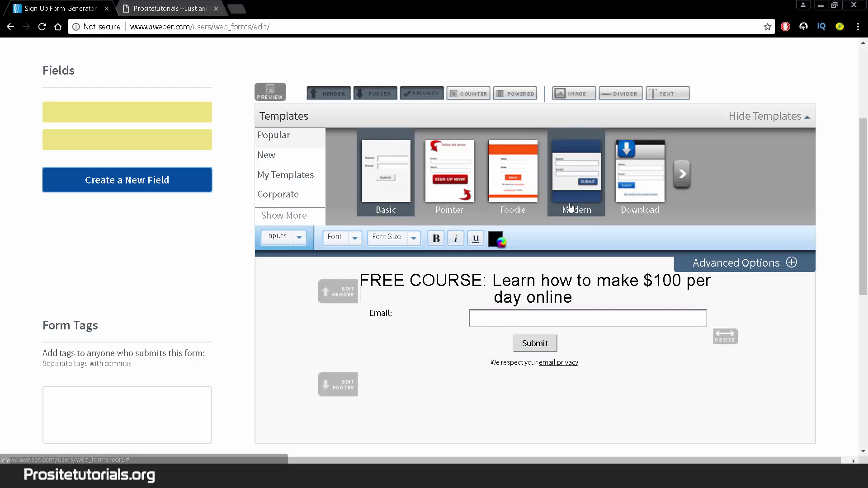
Step: Add an image element to the sign up form
{"action": "left_click", "coordinate": [587, 95]}
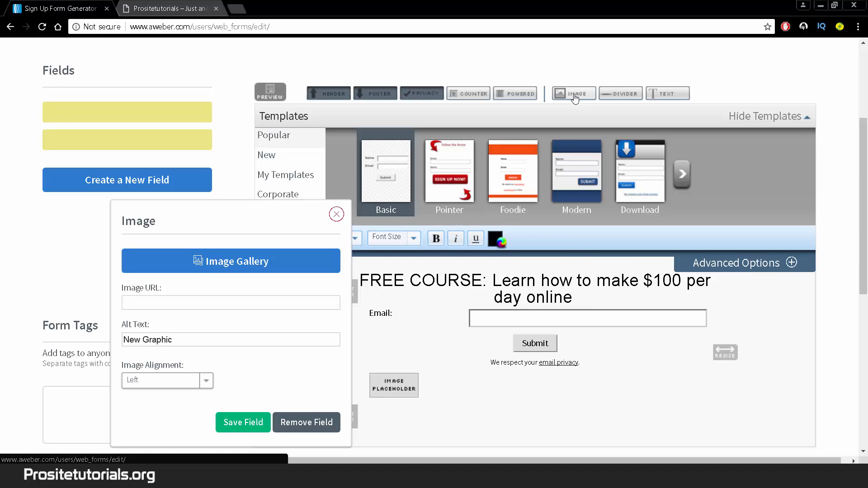
{"action": "left_click_drag", "start_coordinate": [257, 227], "coordinate": [481, 176]}
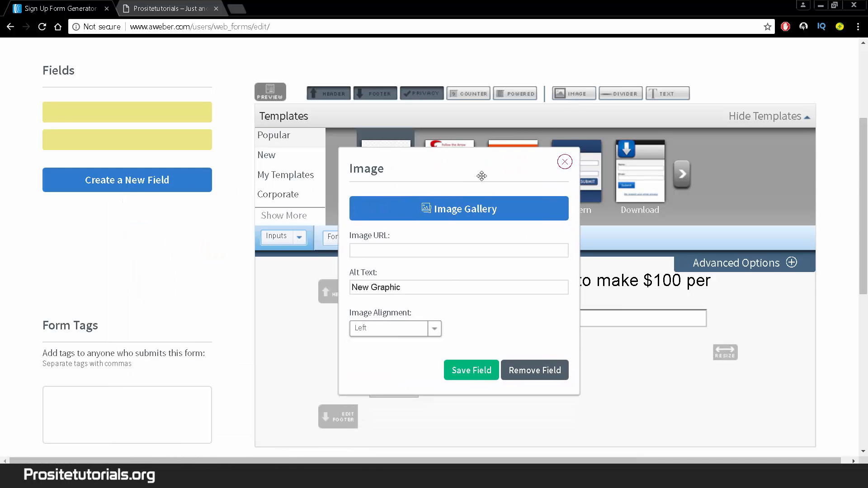
{"action": "left_click", "coordinate": [480, 207]}
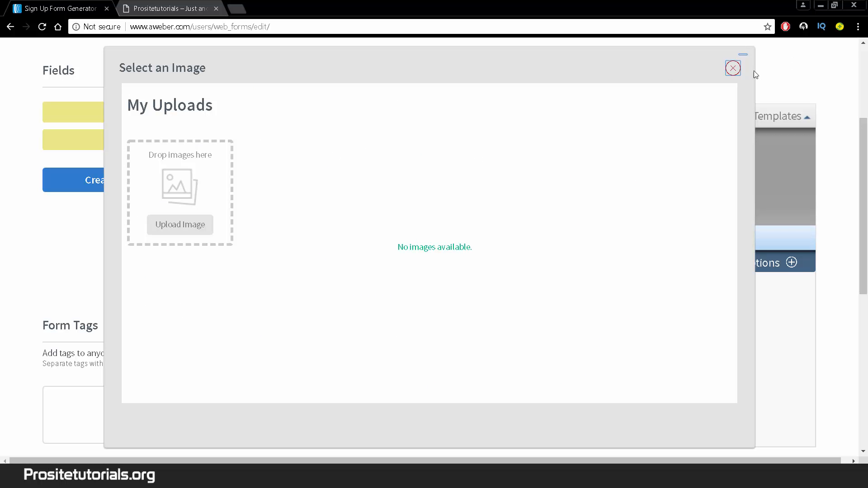
{"action": "left_click", "coordinate": [733, 68]}
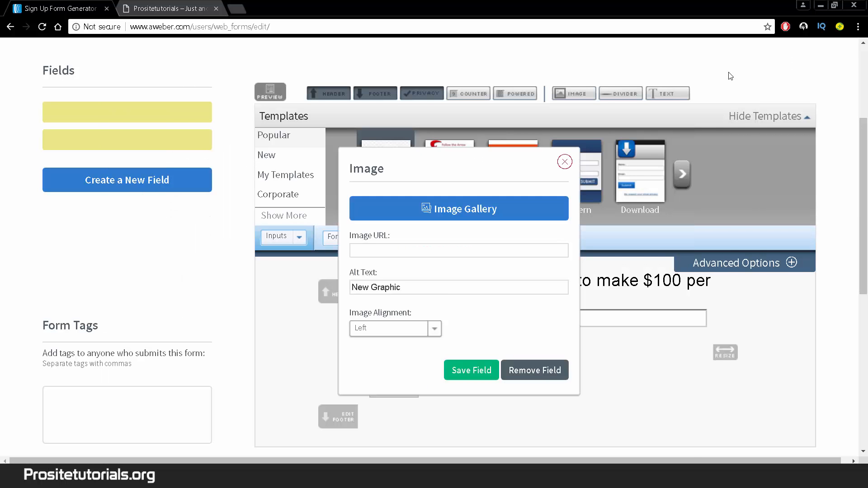
{"action": "left_click", "coordinate": [436, 293]}
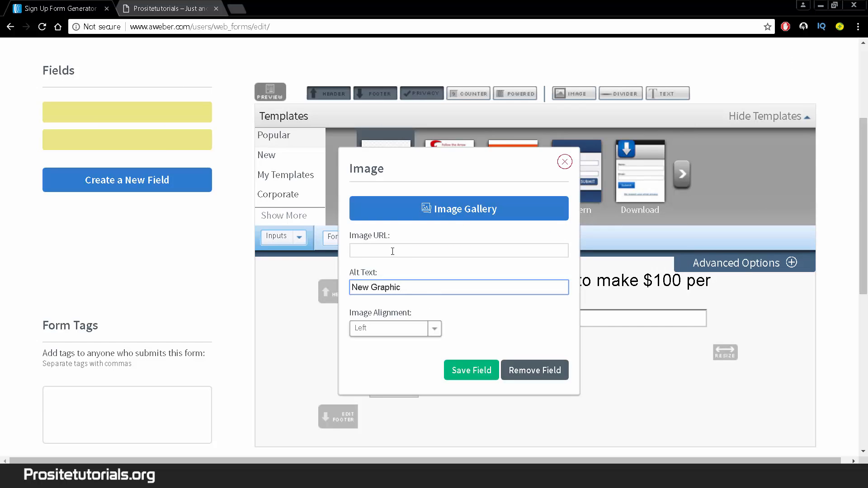
{"action": "left_click", "coordinate": [416, 246]}
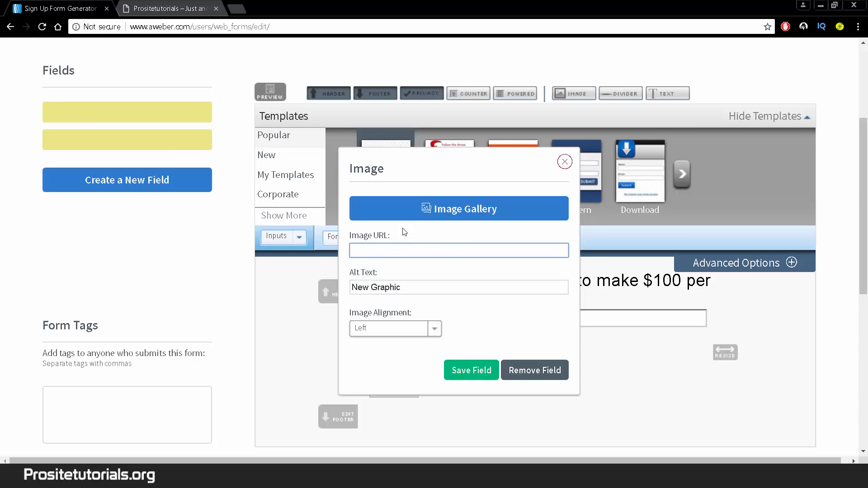
Step: Upload aweber-logo.jpg to the image gallery
{"action": "left_click", "coordinate": [433, 219]}
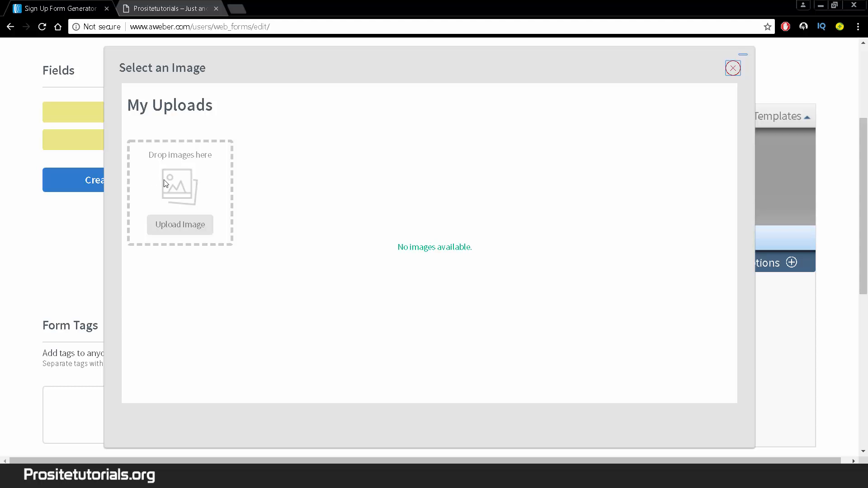
{"action": "left_click", "coordinate": [171, 226]}
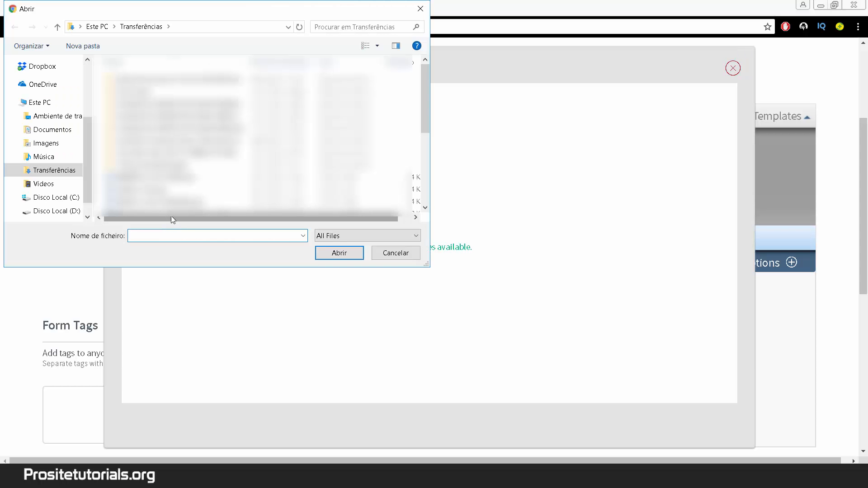
{"action": "left_click", "coordinate": [174, 190]}
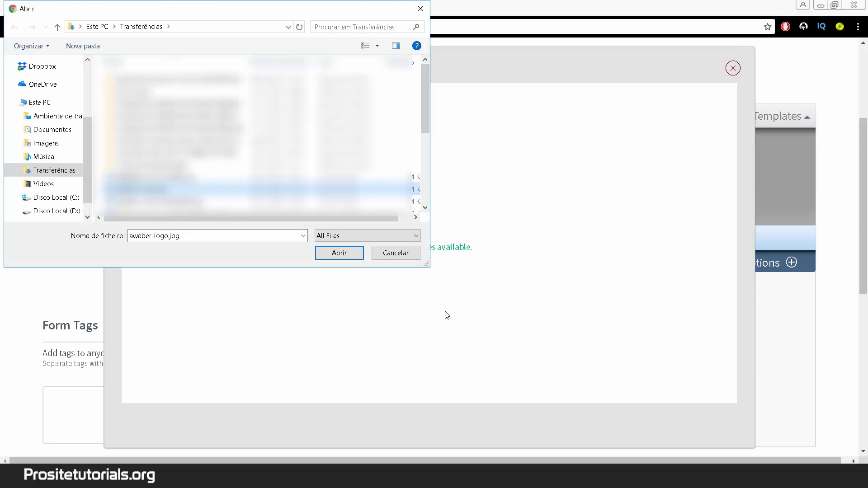
{"action": "left_click", "coordinate": [356, 256]}
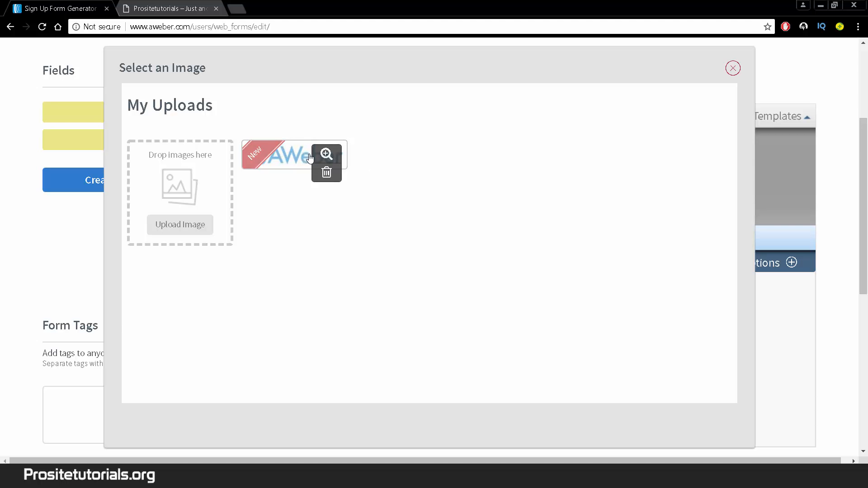
Step: Insert the uploaded AWeber logo into the image element and move it between the header and the Email field
{"action": "left_click", "coordinate": [273, 165]}
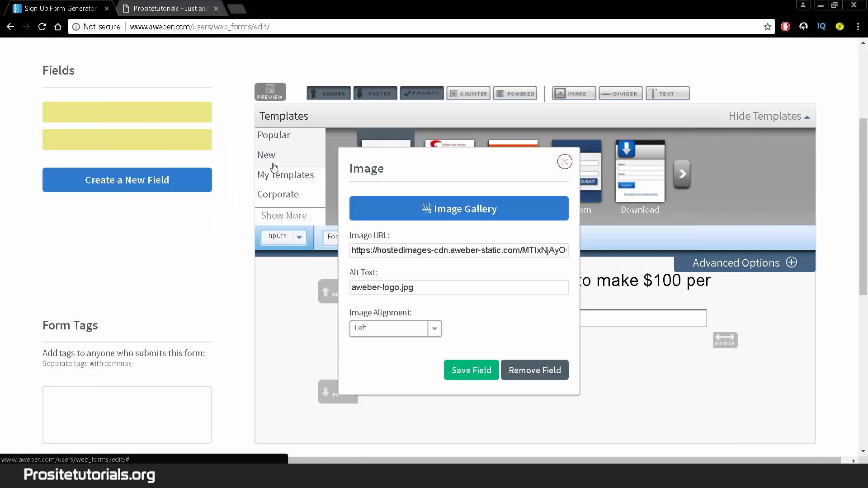
{"action": "left_click", "coordinate": [494, 372]}
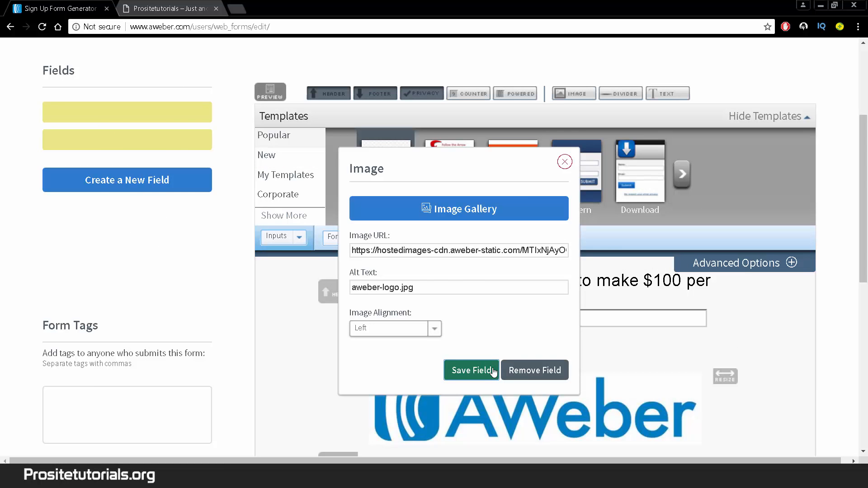
{"action": "scroll", "coordinate": [529, 365], "scroll_direction": "down", "scroll_amount": 3}
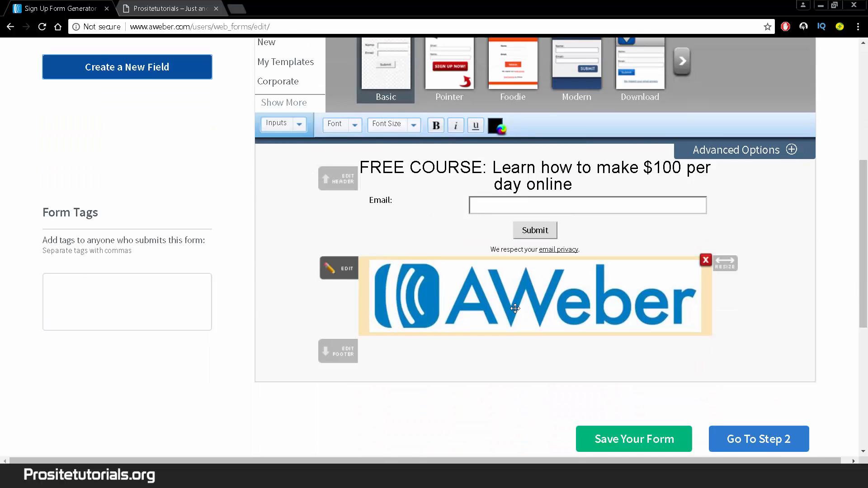
{"action": "left_click_drag", "start_coordinate": [530, 303], "coordinate": [512, 231]}
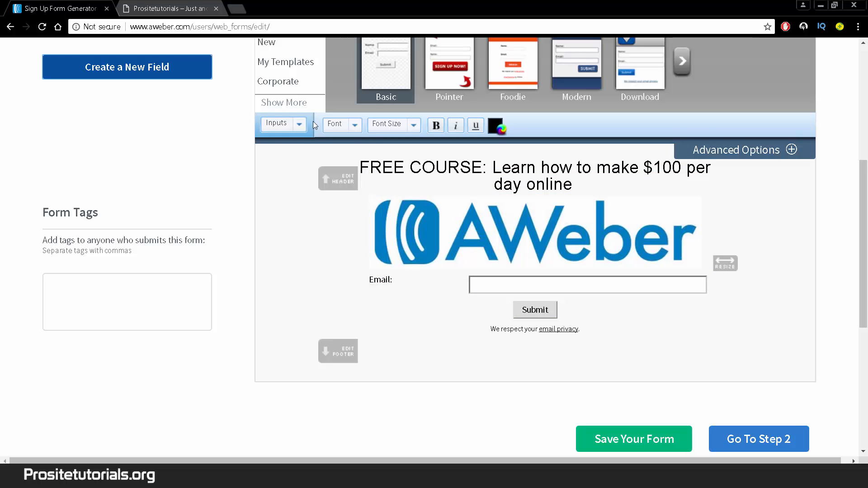
Step: Set the lightbox form's width to 550 px in the form type settings
{"action": "left_click", "coordinate": [297, 125]}
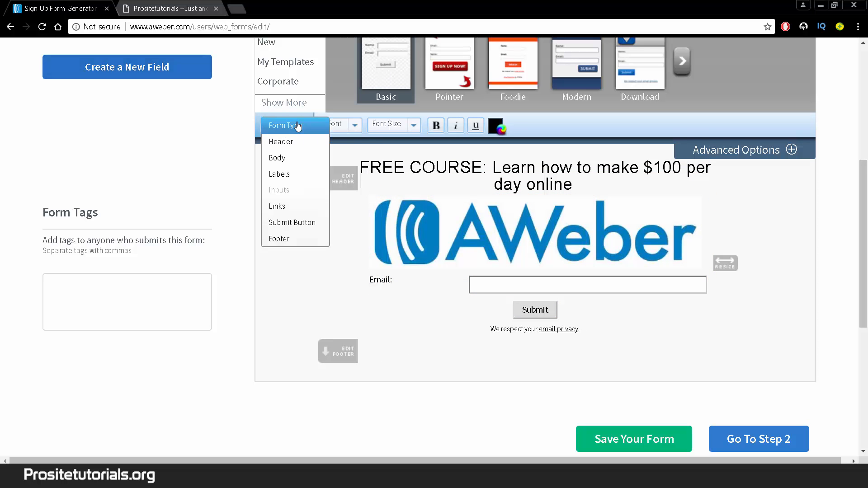
{"action": "left_click", "coordinate": [292, 158]}
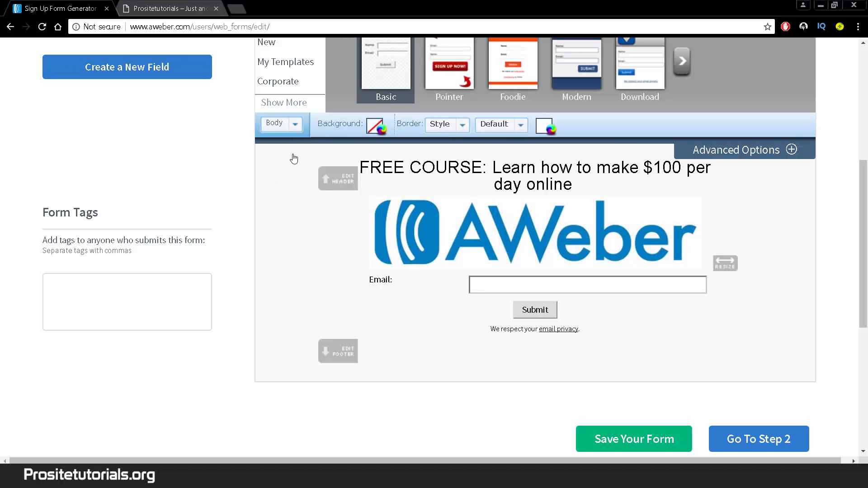
{"action": "left_click", "coordinate": [297, 125]}
{"action": "left_click", "coordinate": [294, 124]}
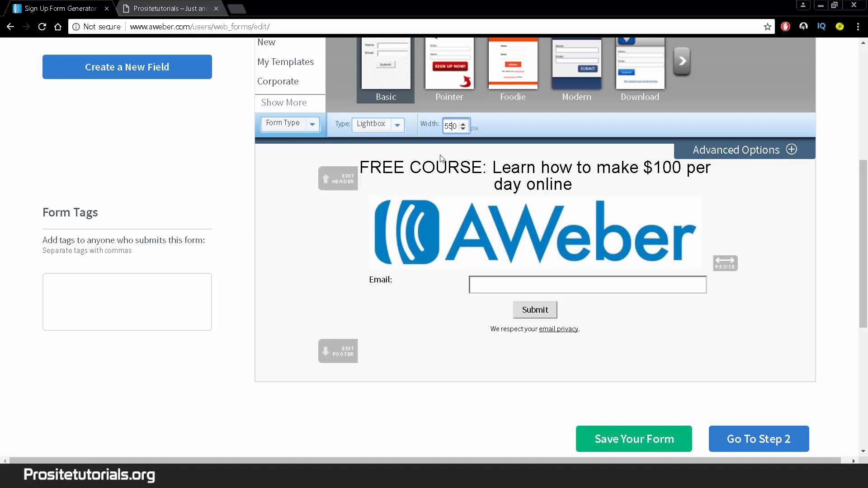
{"action": "left_click", "coordinate": [245, 193]}
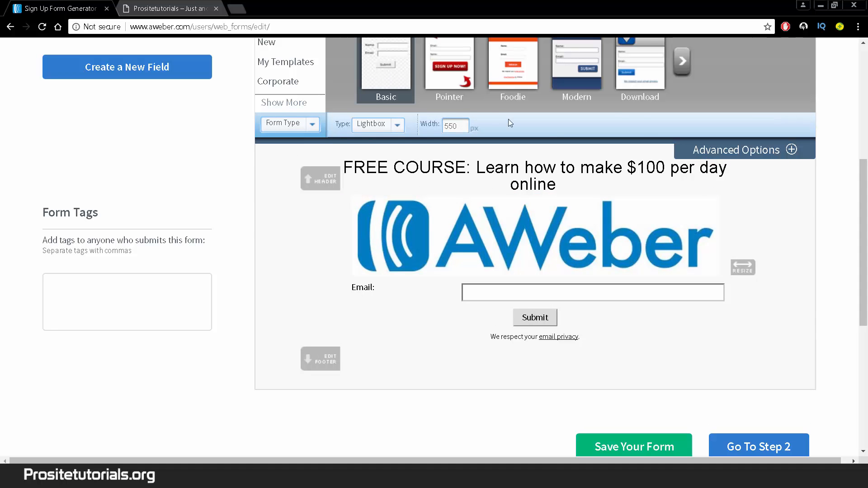
Step: Set the background of the form's body to white (ffffff)
{"action": "scroll", "coordinate": [508, 122], "scroll_direction": "up", "scroll_amount": 1}
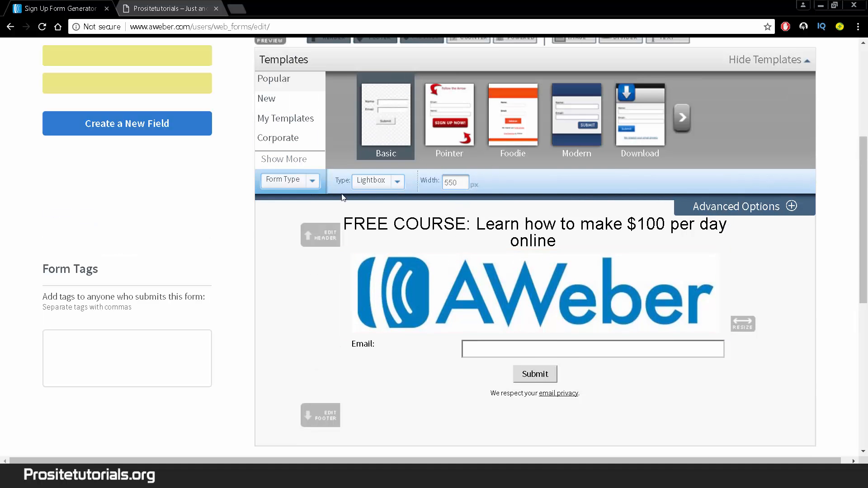
{"action": "left_click", "coordinate": [299, 181]}
{"action": "left_click", "coordinate": [292, 214]}
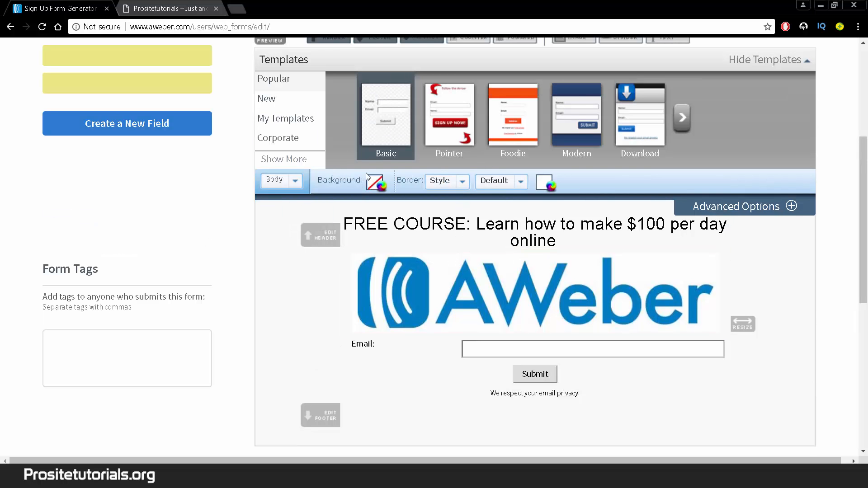
{"action": "left_click", "coordinate": [379, 183]}
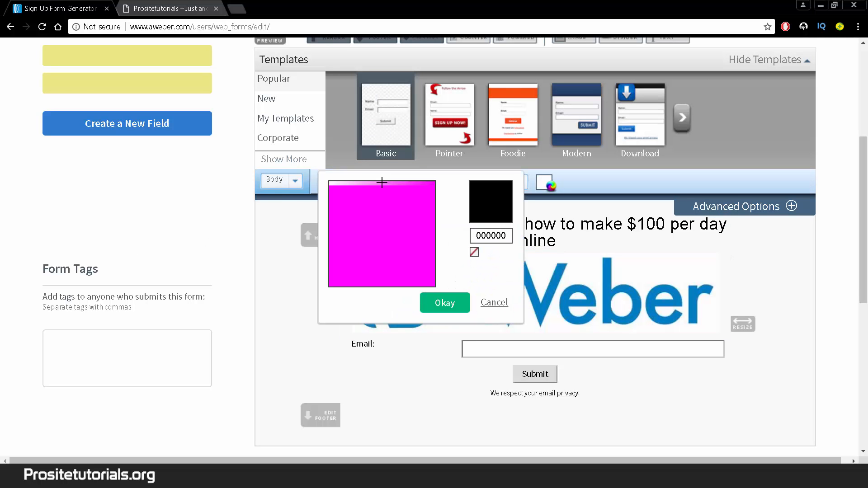
{"action": "left_click", "coordinate": [424, 182]}
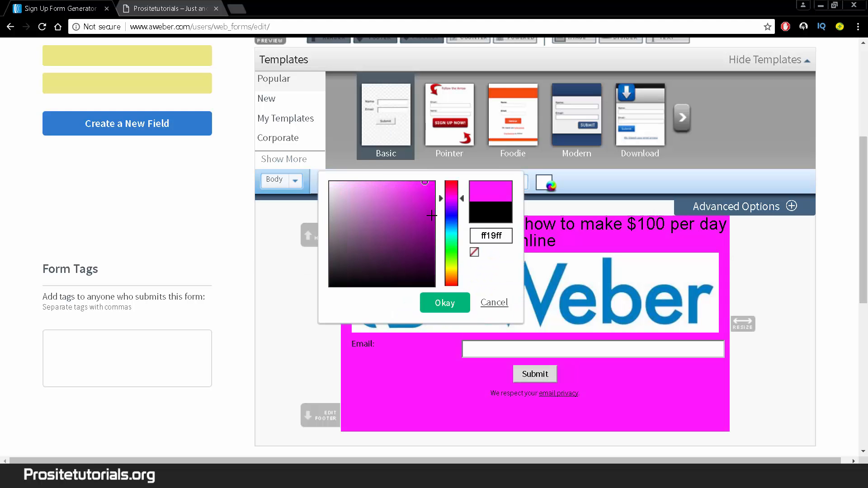
{"action": "mouse_move", "coordinate": [450, 200]}
{"action": "left_mouse_down"}
{"action": "mouse_move", "coordinate": [443, 292]}
{"action": "mouse_move", "coordinate": [450, 181]}
{"action": "left_mouse_up"}
{"action": "left_click", "coordinate": [330, 182]}
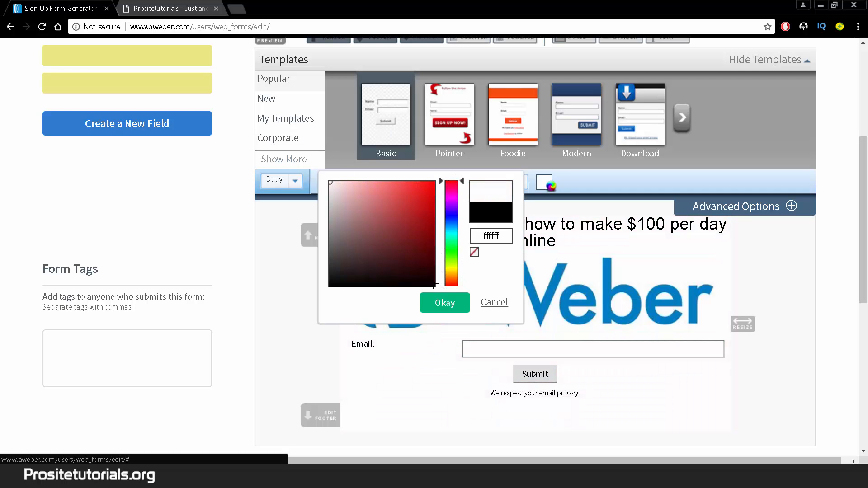
{"action": "left_click", "coordinate": [445, 303]}
Step: Set the submit button's color to red (ff0000) and keep the button centered on the form
{"action": "scroll", "coordinate": [557, 294], "scroll_direction": "down", "scroll_amount": 1}
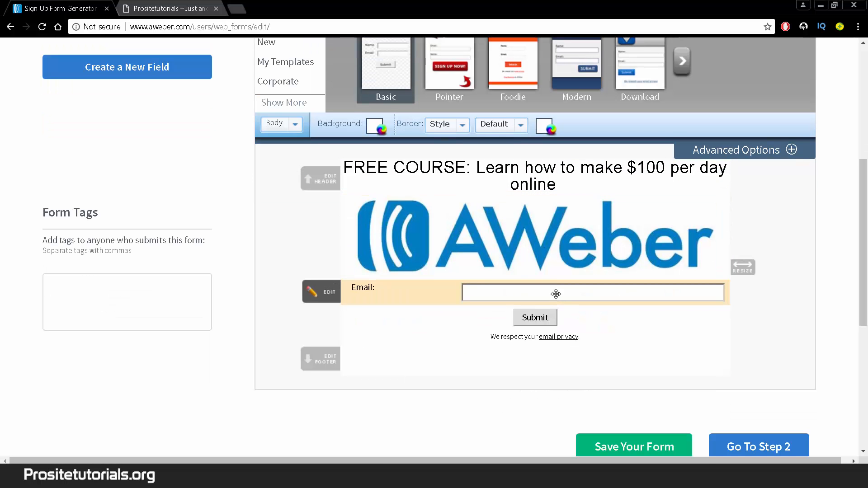
{"action": "mouse_move", "coordinate": [537, 336]}
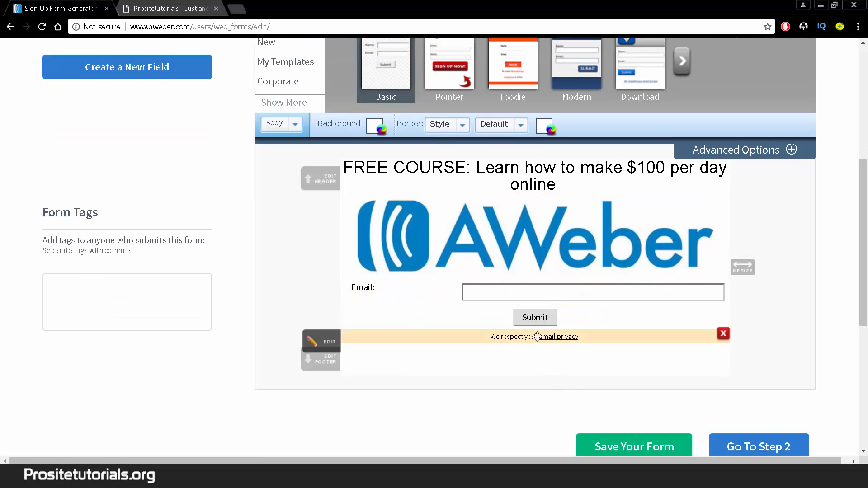
{"action": "mouse_move", "coordinate": [625, 307]}
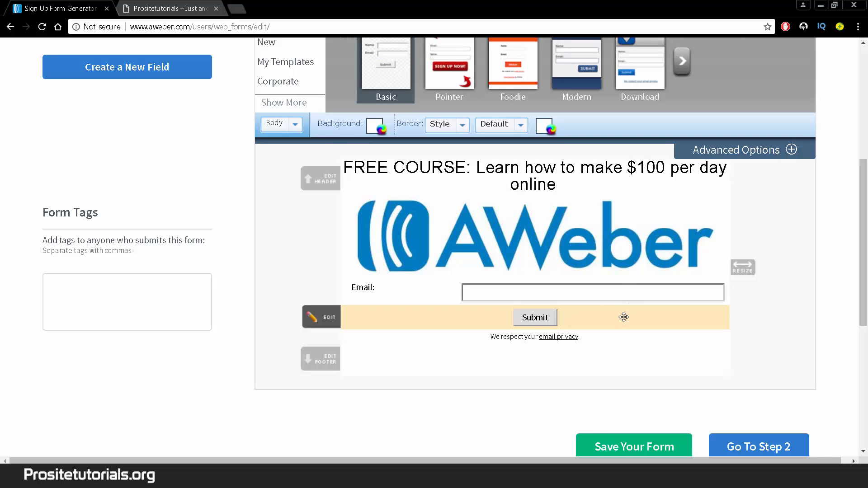
{"action": "left_click", "coordinate": [617, 322]}
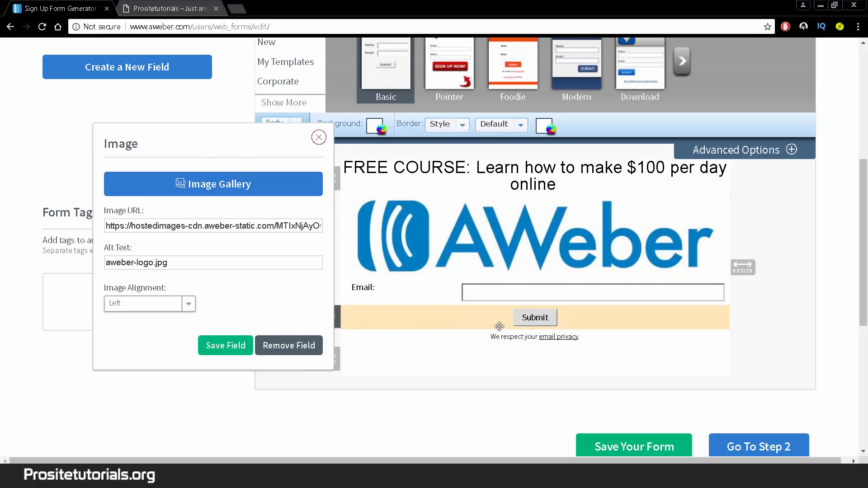
{"action": "left_click", "coordinate": [319, 138]}
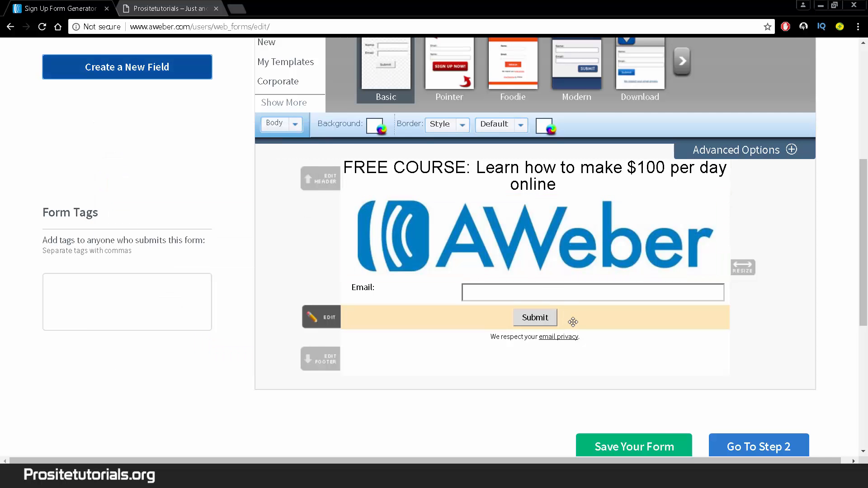
{"action": "left_click", "coordinate": [573, 322]}
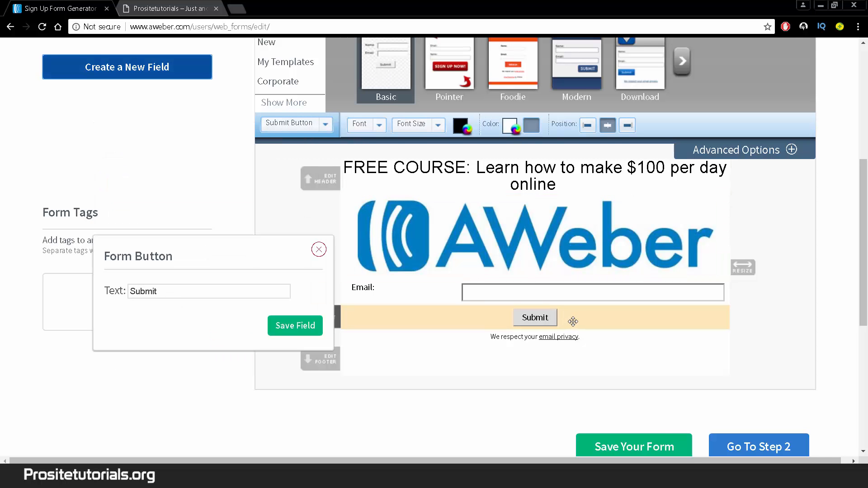
{"action": "left_click", "coordinate": [319, 250]}
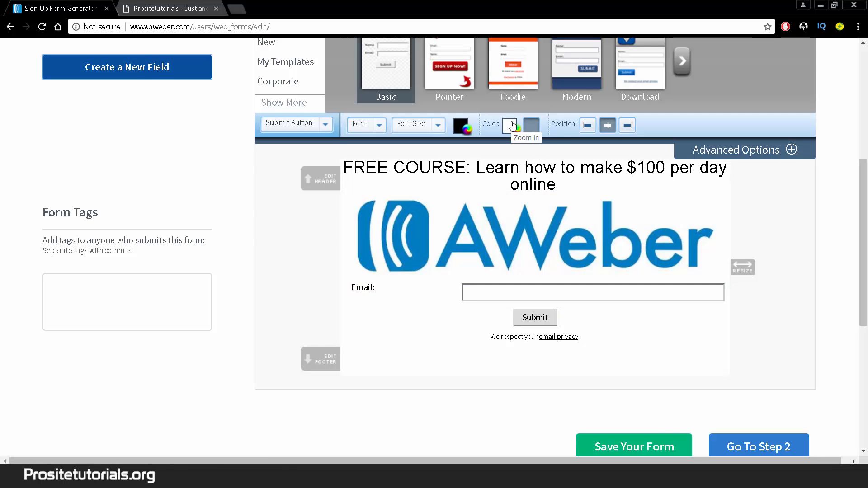
{"action": "left_click", "coordinate": [512, 126]}
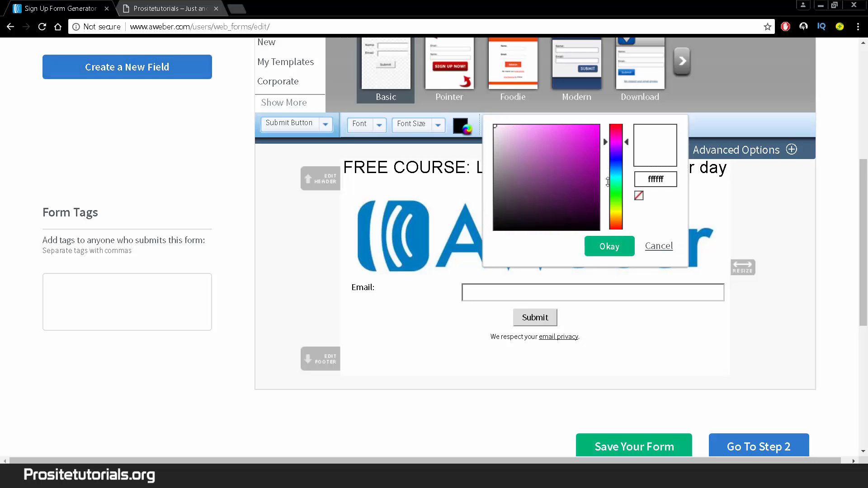
{"action": "left_click", "coordinate": [621, 198]}
{"action": "left_click", "coordinate": [598, 127]}
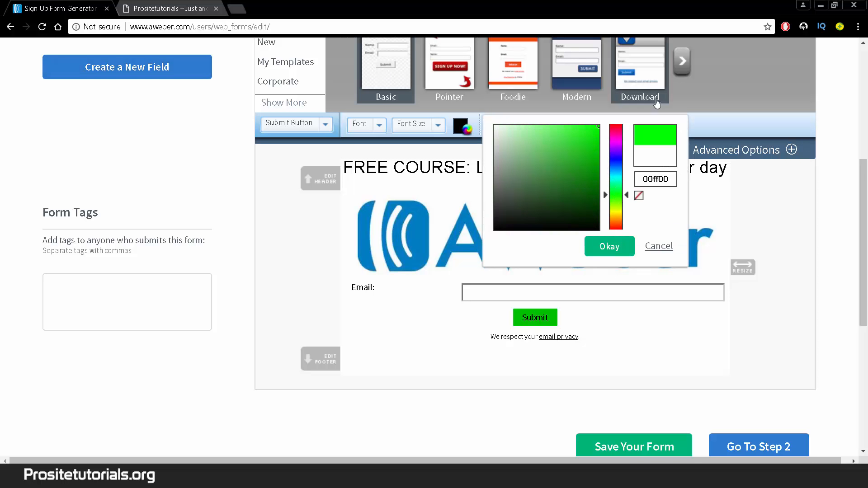
{"action": "mouse_move", "coordinate": [621, 129]}
{"action": "left_mouse_down"}
{"action": "mouse_move", "coordinate": [622, 109]}
{"action": "mouse_move", "coordinate": [611, 207]}
{"action": "mouse_move", "coordinate": [615, 224]}
{"action": "mouse_move", "coordinate": [623, 213]}
{"action": "mouse_move", "coordinate": [617, 234]}
{"action": "left_mouse_up"}
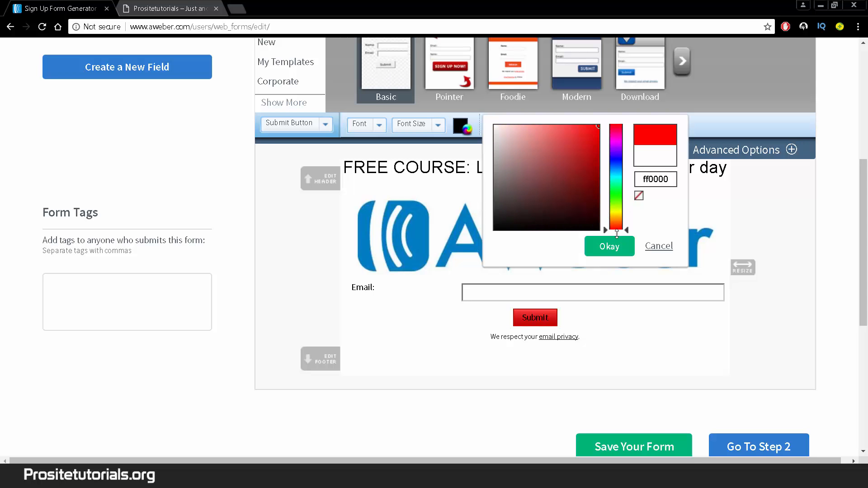
{"action": "left_click", "coordinate": [599, 257]}
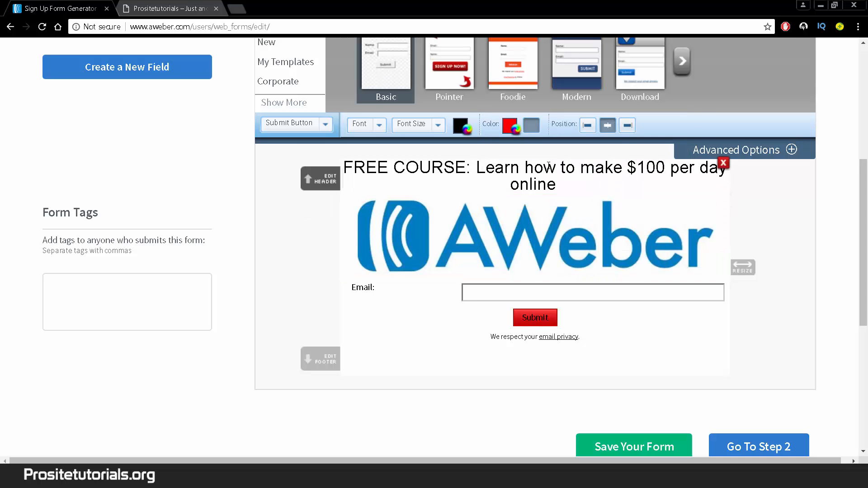
{"action": "left_click", "coordinate": [591, 123]}
{"action": "left_click", "coordinate": [603, 124]}
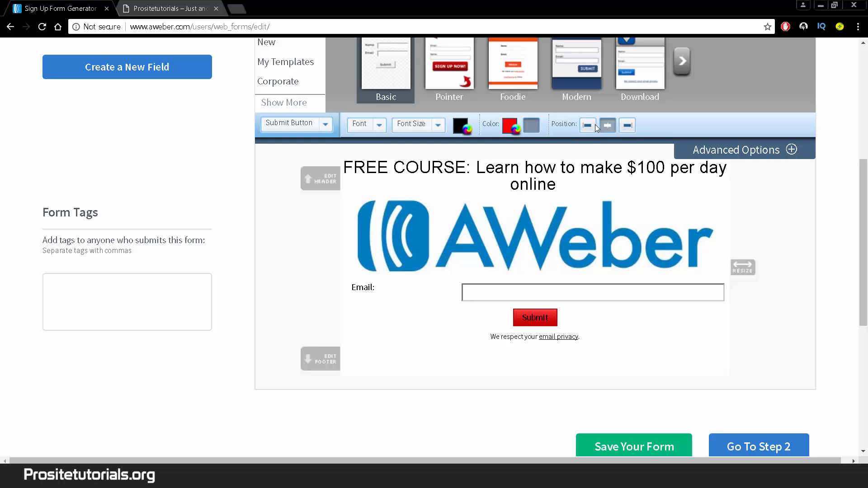
Step: Change the submit button's text to "GET MY FREE VIDEO COURSE" and save the field
{"action": "left_click", "coordinate": [535, 320]}
{"action": "double_click", "coordinate": [208, 292]}
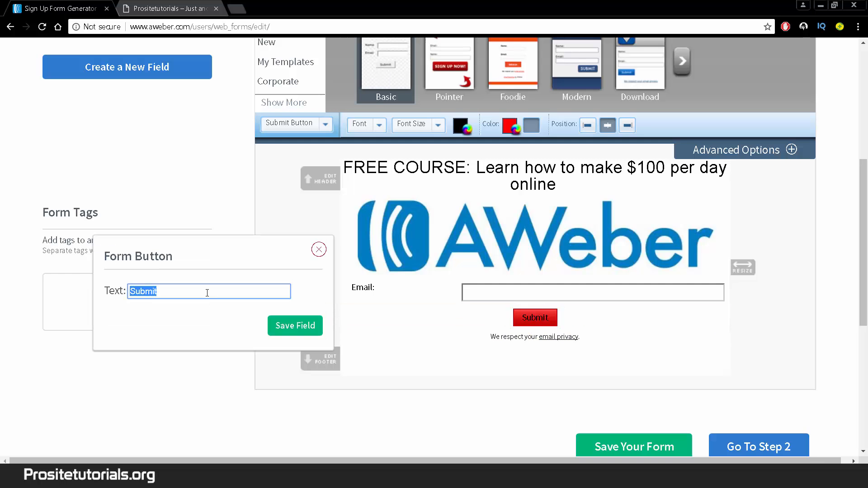
{"action": "type", "text": "SI"}
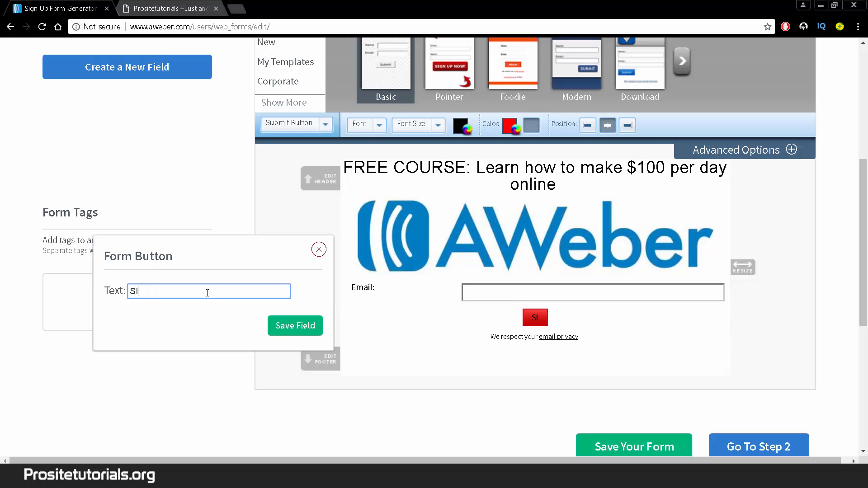
{"action": "key", "text": "BackSpace"}
{"action": "key", "text": "BackSpace"}
{"action": "type", "text": "GET YOUR FR"}
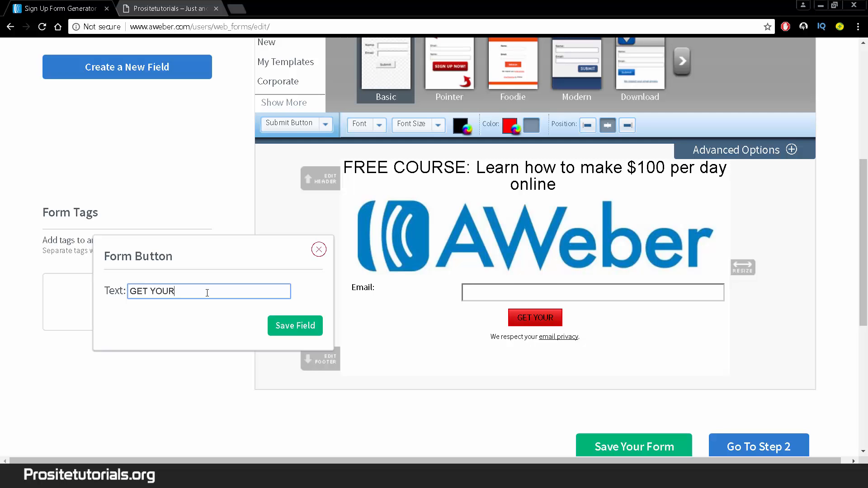
{"action": "key", "text": "BackSpace"}
{"action": "key", "text": "BackSpace"}
{"action": "key", "text": "BackSpace"}
{"action": "key", "text": "BackSpace"}
{"action": "key", "text": "BackSpace"}
{"action": "key", "text": "BackSpace"}
{"action": "key", "text": "BackSpace"}
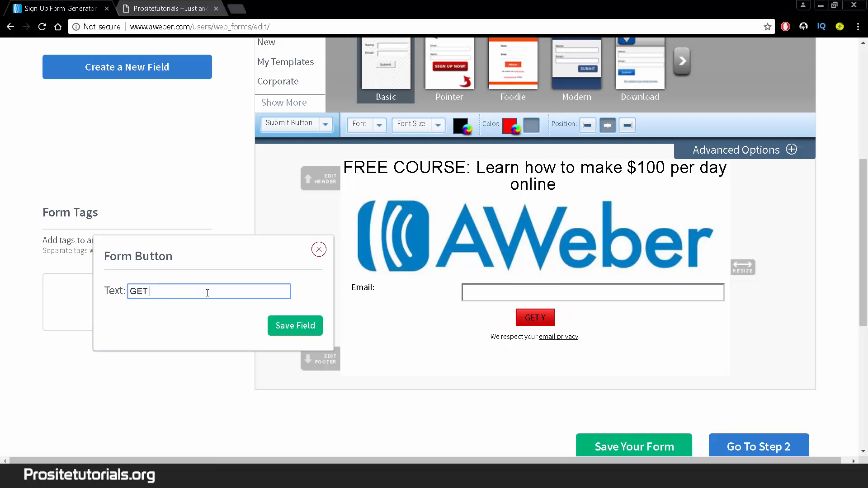
{"action": "type", "text": "MY FREE VIDEO COURSE"}
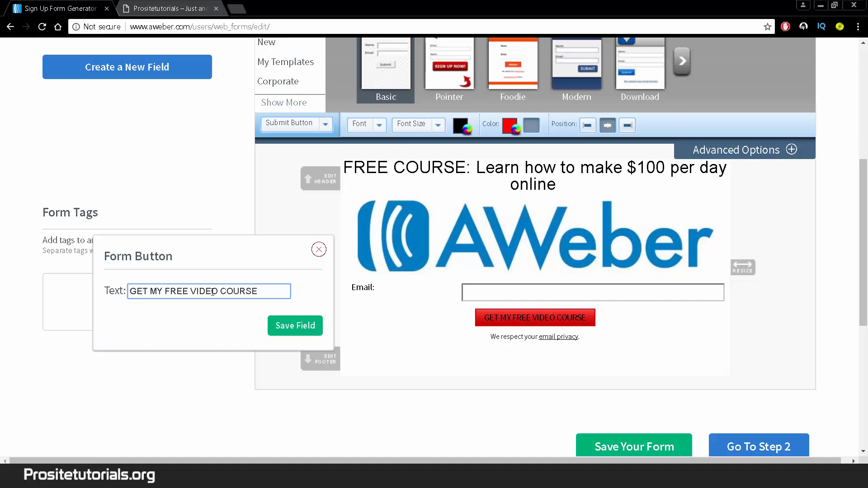
{"action": "left_click", "coordinate": [281, 326]}
Step: Set the submit button's font size to 24px and its text color to white (ffffff)
{"action": "left_click", "coordinate": [377, 124]}
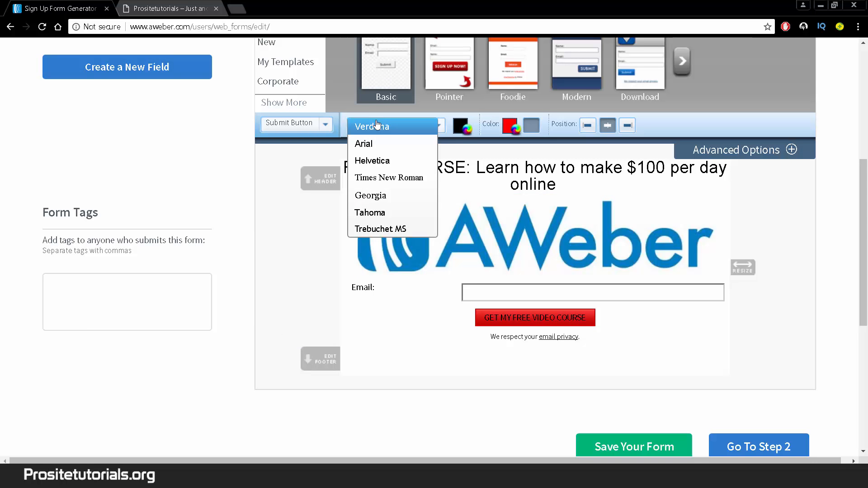
{"action": "left_click", "coordinate": [448, 127]}
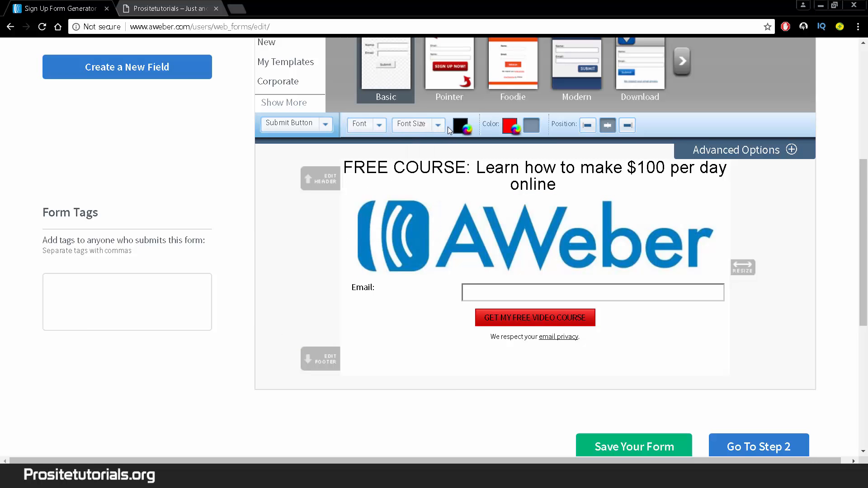
{"action": "left_click", "coordinate": [437, 127]}
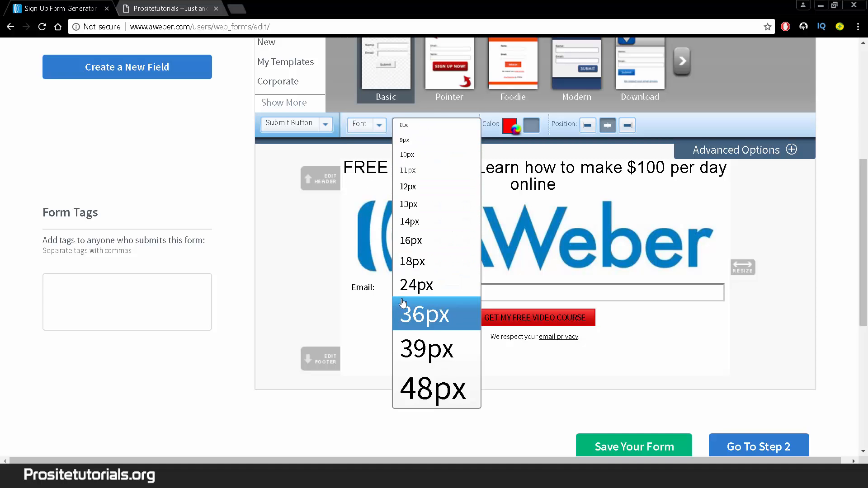
{"action": "left_click", "coordinate": [421, 284]}
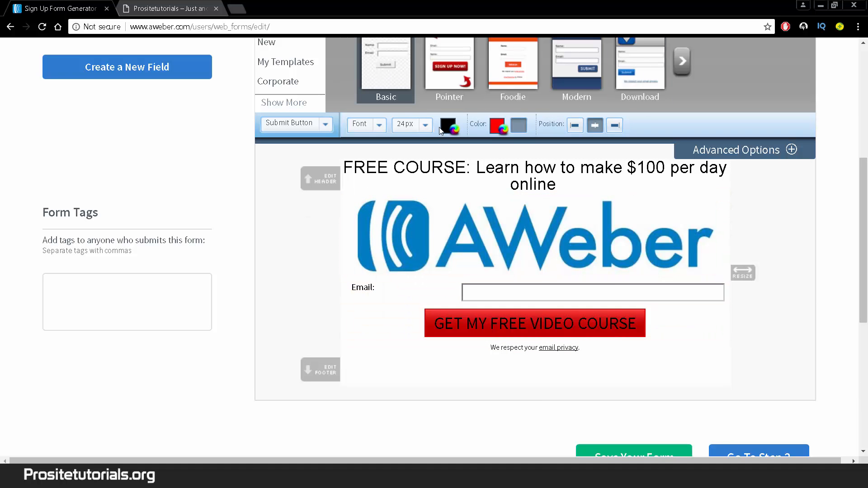
{"action": "left_click", "coordinate": [448, 130]}
{"action": "left_click", "coordinate": [452, 127]}
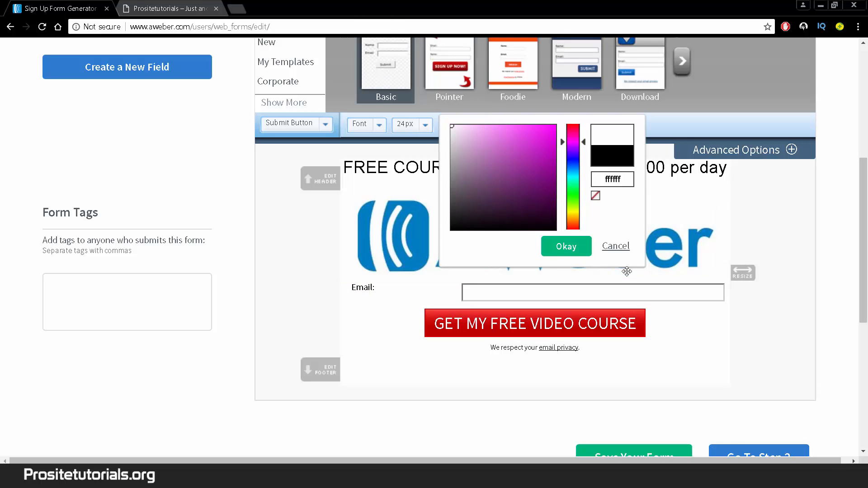
{"action": "left_click", "coordinate": [558, 256]}
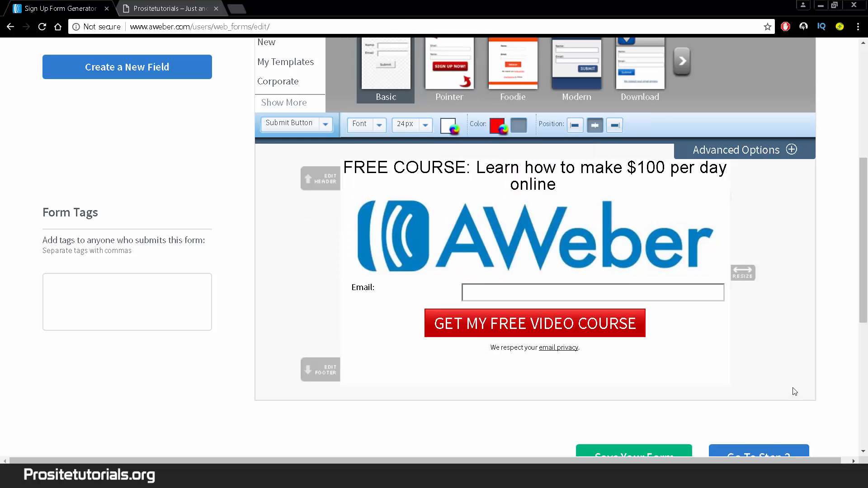
Step: Set the font size of the whole header text to 36px and save the field
{"action": "left_click", "coordinate": [559, 179]}
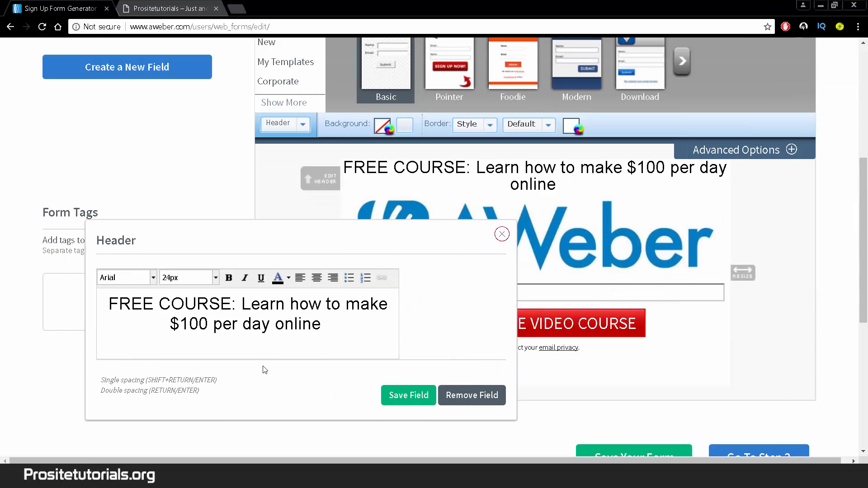
{"action": "key", "text": "ctrl+a"}
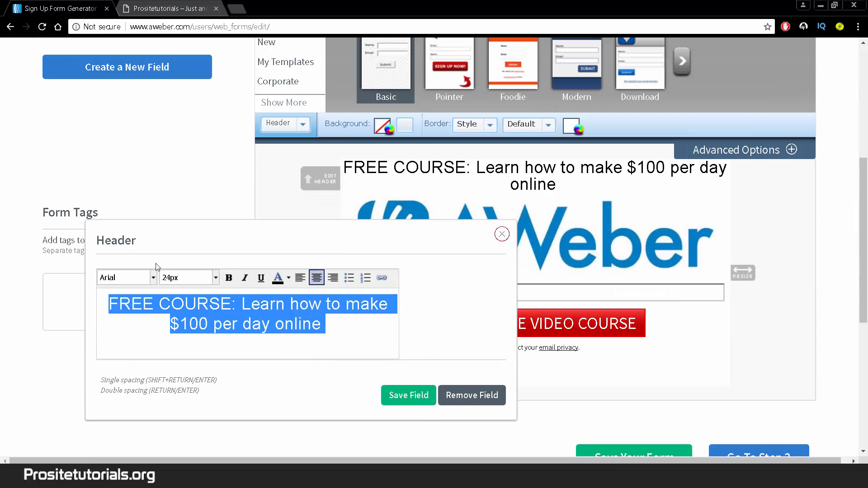
{"action": "left_click", "coordinate": [216, 277]}
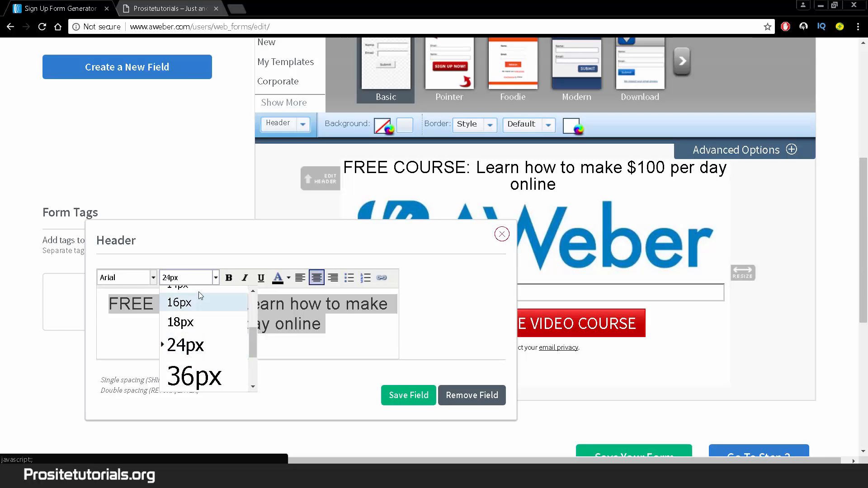
{"action": "left_click", "coordinate": [193, 278]}
{"action": "left_click", "coordinate": [193, 278]}
{"action": "left_click", "coordinate": [193, 278]}
{"action": "left_click", "coordinate": [193, 277]}
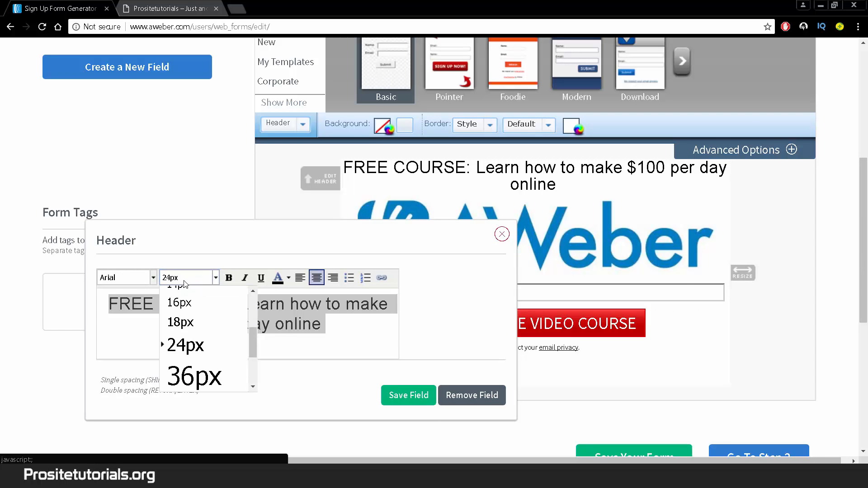
{"action": "left_click", "coordinate": [181, 372]}
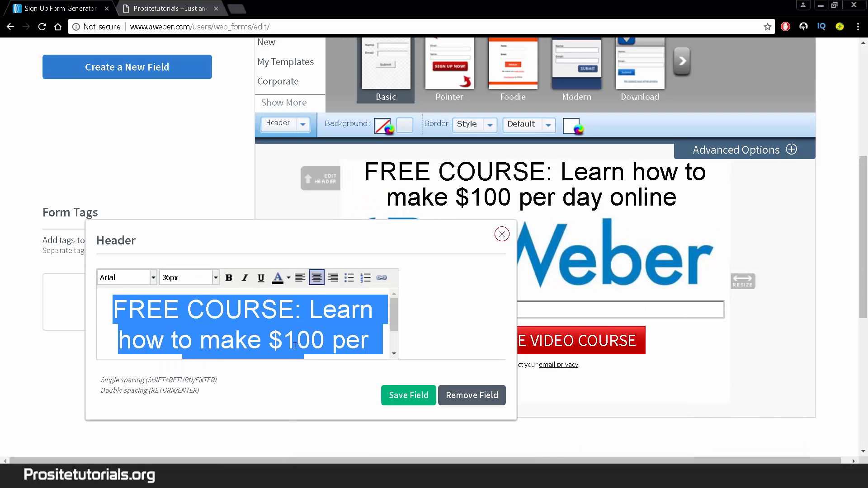
{"action": "left_click", "coordinate": [398, 395]}
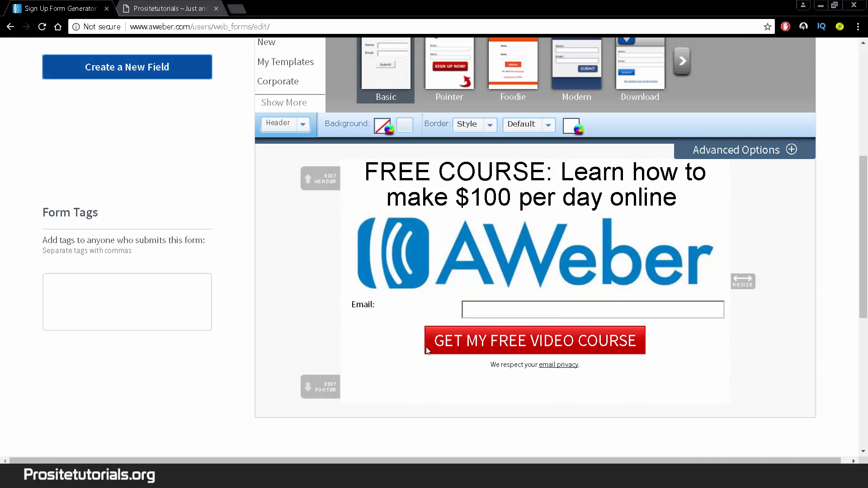
Step: Add two text elements to the form and close their editors without entering any text
{"action": "scroll", "coordinate": [427, 351], "scroll_direction": "down", "scroll_amount": 3}
{"action": "scroll", "coordinate": [425, 349], "scroll_direction": "up", "scroll_amount": 6}
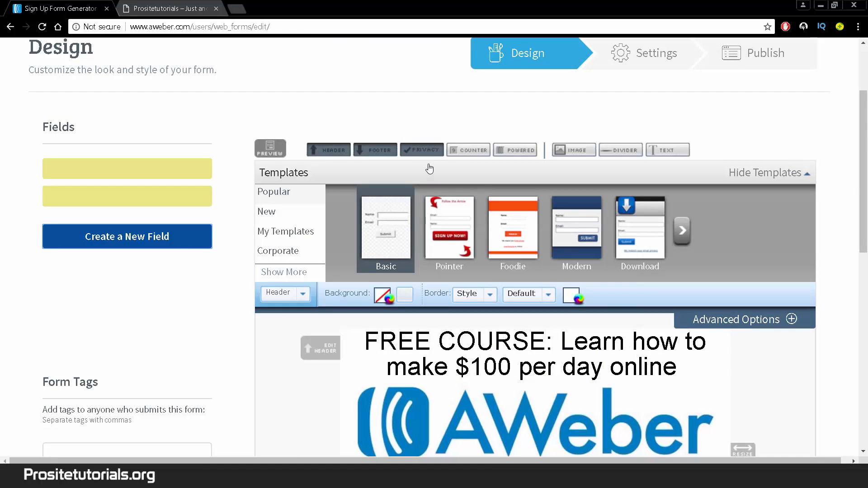
{"action": "scroll", "coordinate": [423, 172], "scroll_direction": "down", "scroll_amount": 4}
{"action": "scroll", "coordinate": [543, 158], "scroll_direction": "up", "scroll_amount": 4}
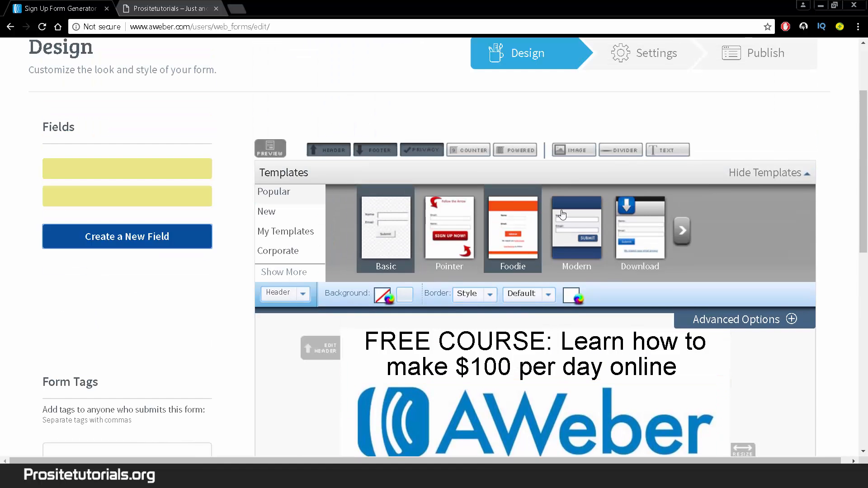
{"action": "scroll", "coordinate": [677, 140], "scroll_direction": "down", "scroll_amount": 3}
{"action": "left_click", "coordinate": [679, 141]}
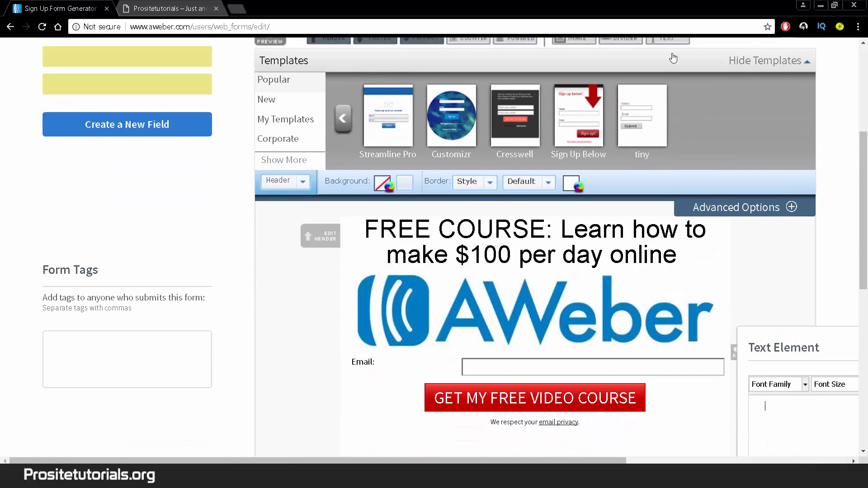
{"action": "scroll", "coordinate": [673, 58], "scroll_direction": "down", "scroll_amount": 3}
{"action": "left_click_drag", "start_coordinate": [822, 238], "coordinate": [414, 277]}
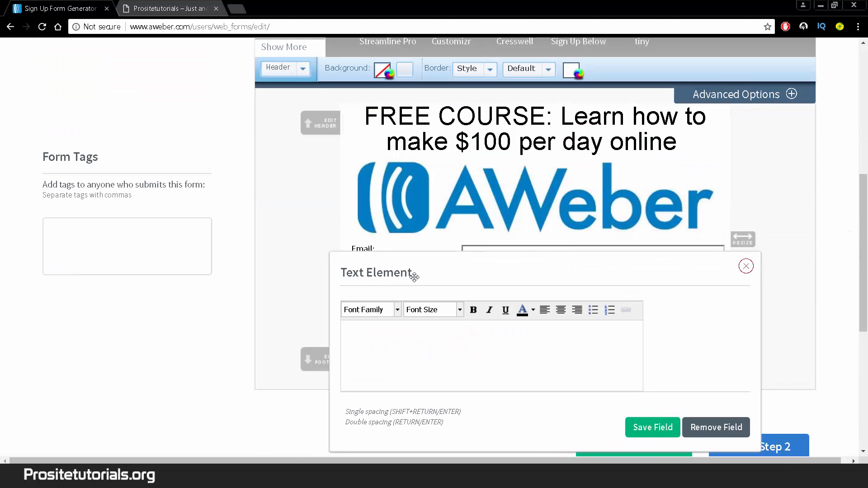
{"action": "left_click", "coordinate": [746, 266]}
{"action": "scroll", "coordinate": [560, 369], "scroll_direction": "down", "scroll_amount": 5}
{"action": "scroll", "coordinate": [560, 370], "scroll_direction": "down", "scroll_amount": 2}
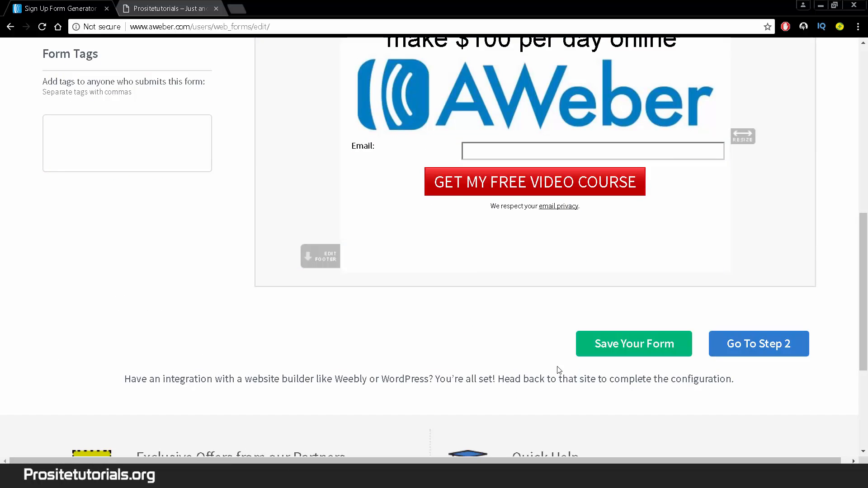
{"action": "scroll", "coordinate": [560, 370], "scroll_direction": "up", "scroll_amount": 4}
{"action": "left_click", "coordinate": [657, 51]}
{"action": "scroll", "coordinate": [659, 193], "scroll_direction": "down", "scroll_amount": 3}
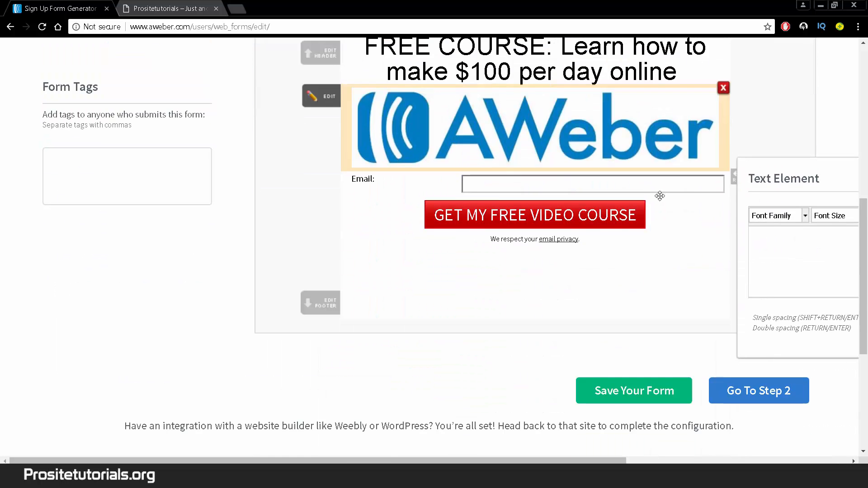
{"action": "left_click_drag", "start_coordinate": [764, 190], "coordinate": [201, 264]}
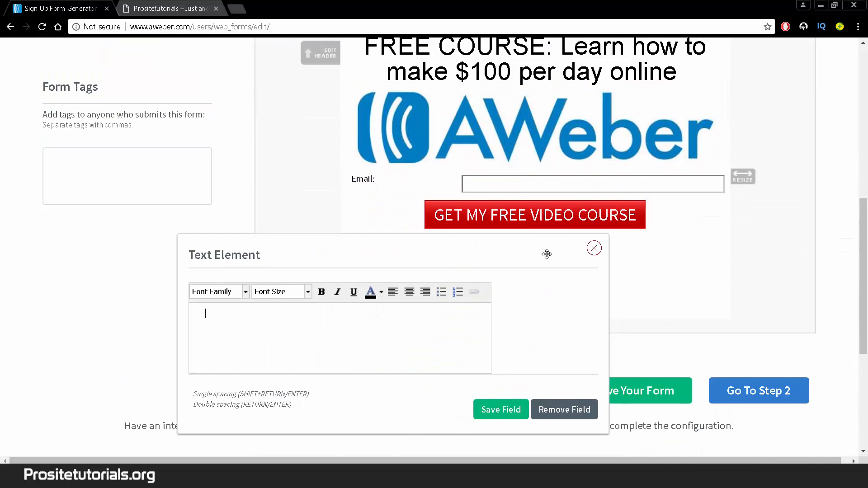
{"action": "left_click", "coordinate": [594, 248]}
Step: Close the footer's editor without entering text and remove the footer from the form
{"action": "scroll", "coordinate": [324, 361], "scroll_direction": "down", "scroll_amount": 4}
{"action": "left_click", "coordinate": [327, 375]}
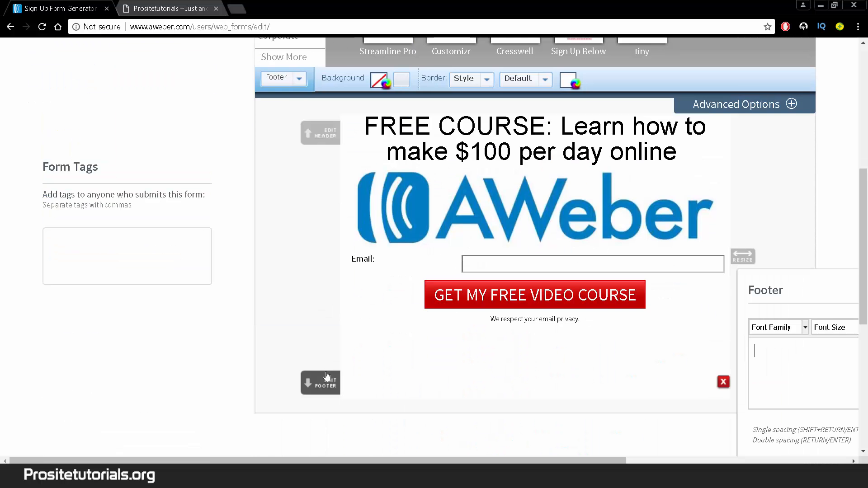
{"action": "left_click_drag", "start_coordinate": [801, 289], "coordinate": [159, 332]}
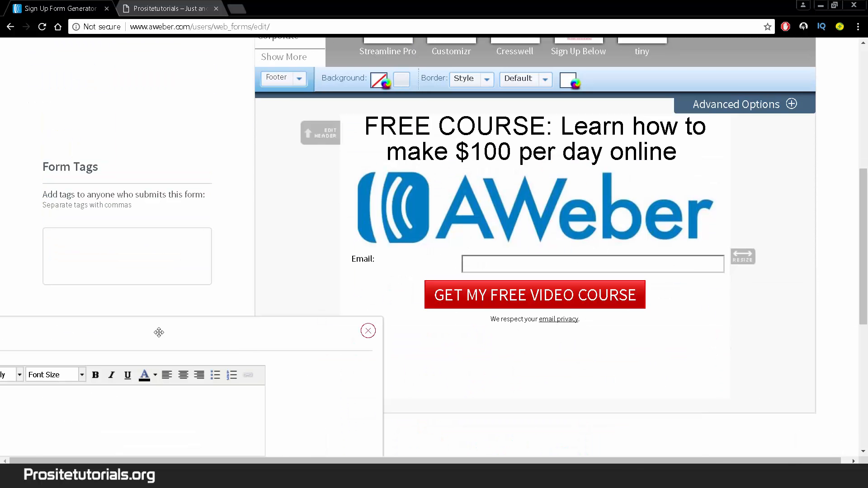
{"action": "left_click", "coordinate": [368, 331]}
{"action": "scroll", "coordinate": [658, 407], "scroll_direction": "down", "scroll_amount": 4}
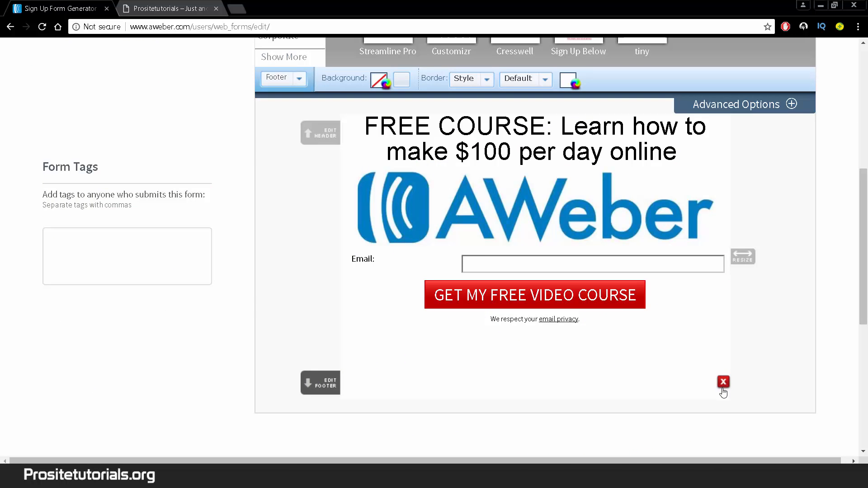
{"action": "left_click", "coordinate": [724, 383]}
{"action": "scroll", "coordinate": [719, 382], "scroll_direction": "down", "scroll_amount": 4}
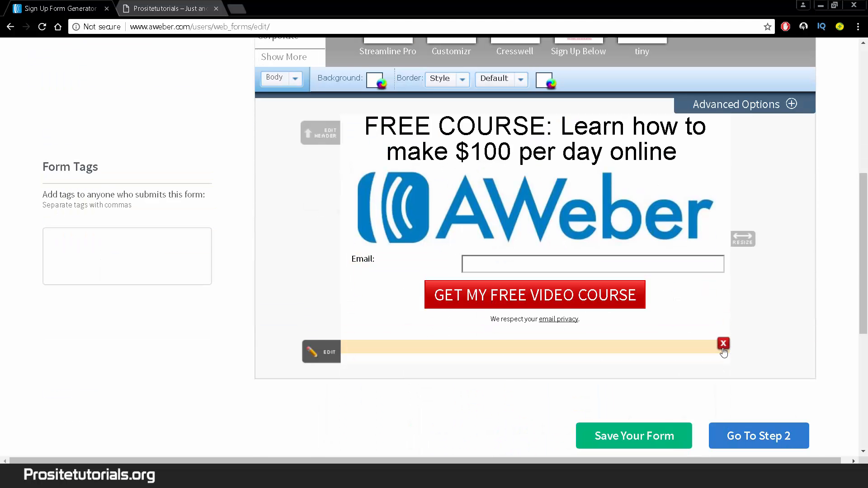
Step: Delete the two empty text elements beneath the email privacy line of the form
{"action": "left_click", "coordinate": [723, 345]}
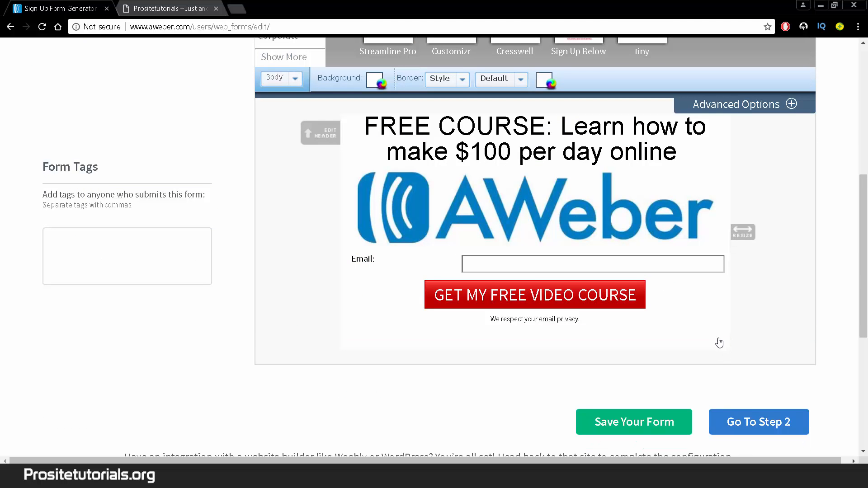
{"action": "mouse_move", "coordinate": [685, 338]}
{"action": "left_click", "coordinate": [723, 330]}
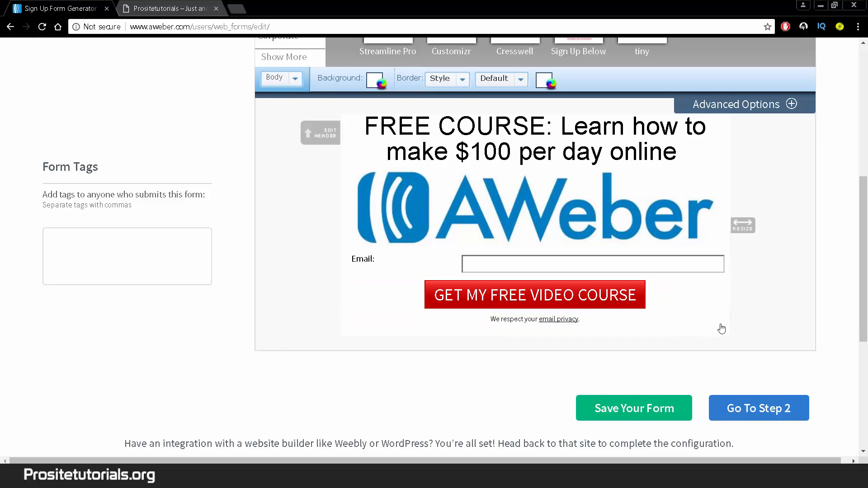
{"action": "mouse_move", "coordinate": [717, 339]}
Step: Review the form's layout, from the header and logo to the Email field and submit button
{"action": "scroll", "coordinate": [462, 216], "scroll_direction": "up", "scroll_amount": 2}
{"action": "scroll", "coordinate": [460, 208], "scroll_direction": "down", "scroll_amount": 2}
{"action": "scroll", "coordinate": [460, 207], "scroll_direction": "down", "scroll_amount": 6}
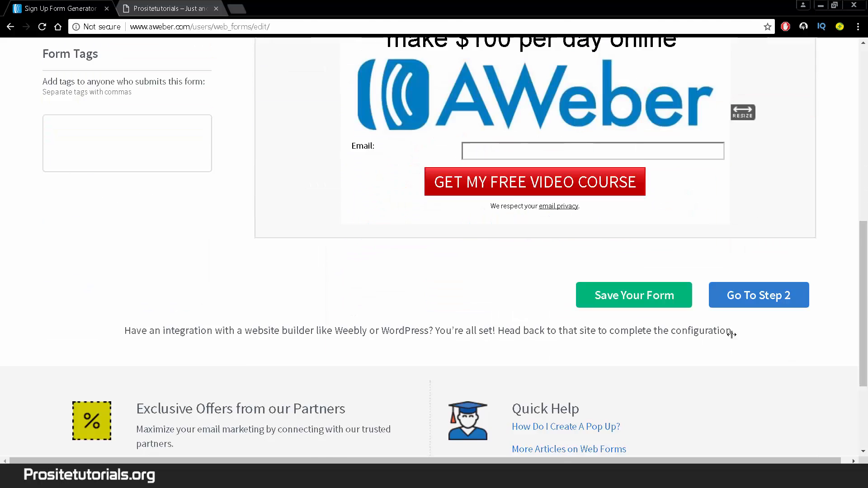
{"action": "scroll", "coordinate": [501, 217], "scroll_direction": "up", "scroll_amount": 5}
{"action": "scroll", "coordinate": [507, 200], "scroll_direction": "up", "scroll_amount": 4}
{"action": "scroll", "coordinate": [502, 202], "scroll_direction": "down", "scroll_amount": 3}
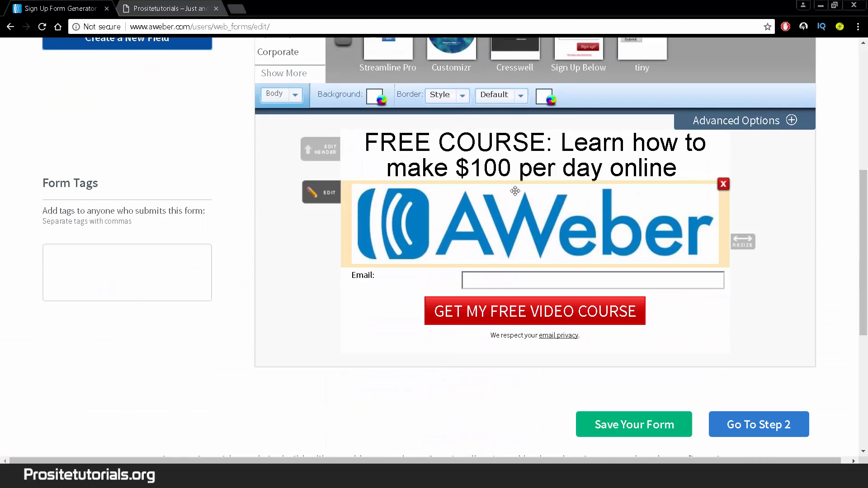
{"action": "scroll", "coordinate": [498, 205], "scroll_direction": "up", "scroll_amount": 3}
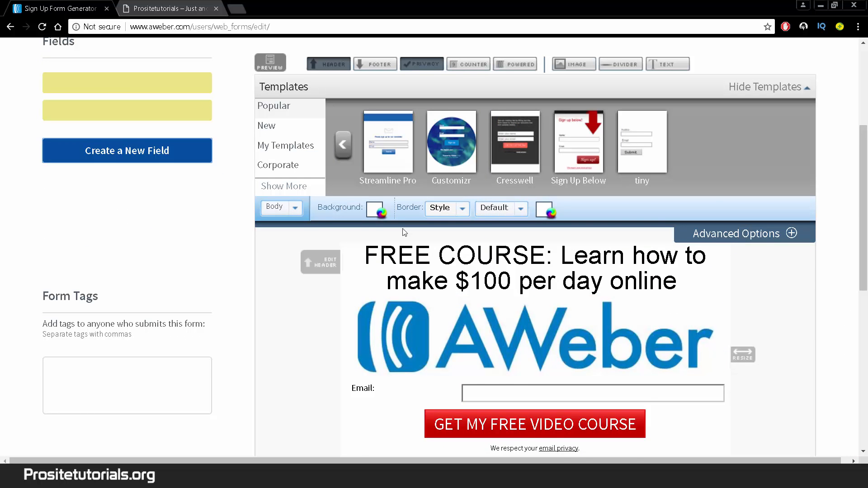
{"action": "scroll", "coordinate": [511, 212], "scroll_direction": "down", "scroll_amount": 3}
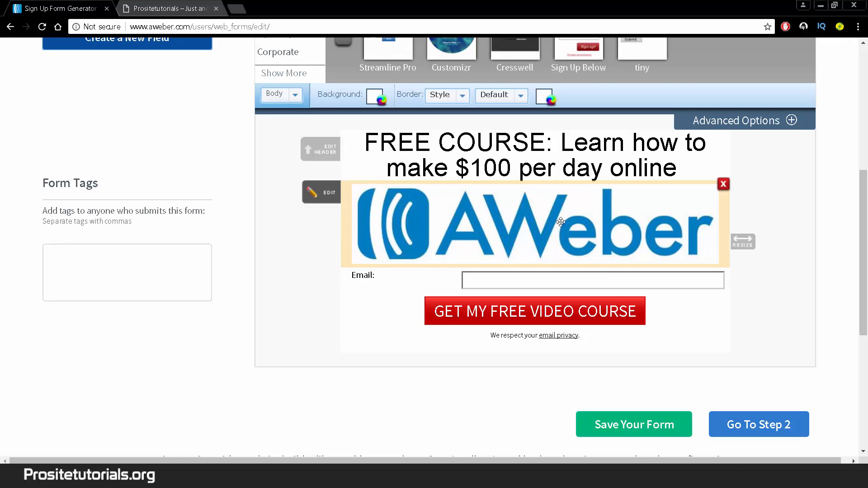
{"action": "left_click", "coordinate": [365, 138]}
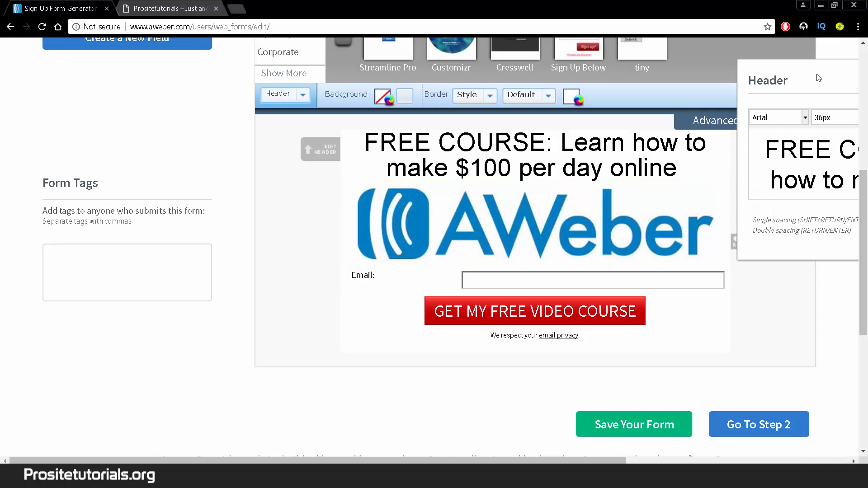
{"action": "left_click_drag", "start_coordinate": [794, 82], "coordinate": [725, 101]}
{"action": "left_click_drag", "start_coordinate": [809, 76], "coordinate": [343, 215]}
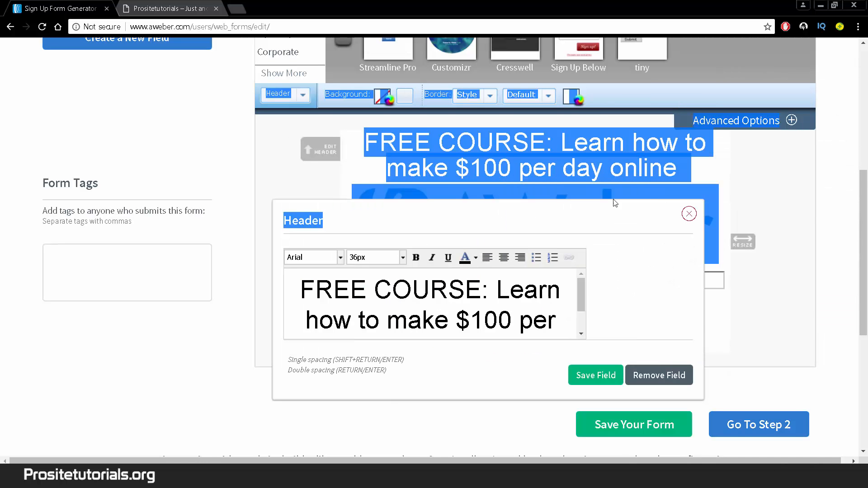
{"action": "left_click", "coordinate": [688, 213]}
{"action": "left_click", "coordinate": [824, 246]}
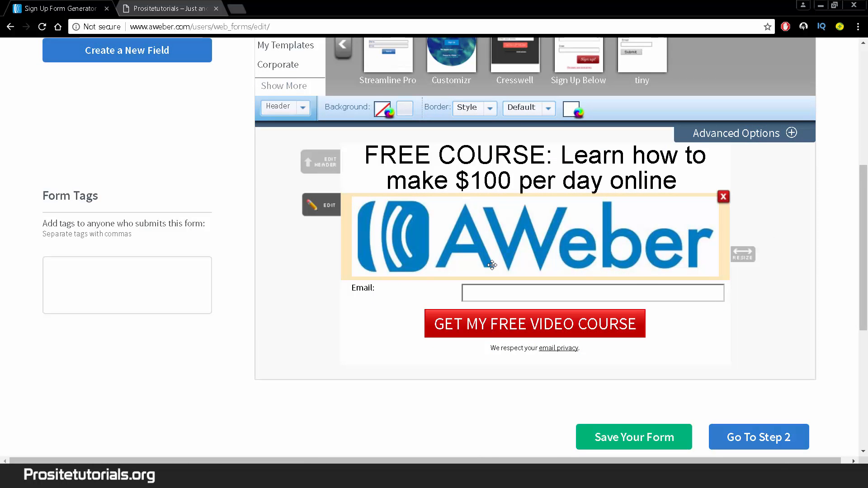
Step: Proceed to the form's settings in step 2 and name the form "POP UP FORM"
{"action": "scroll", "coordinate": [493, 263], "scroll_direction": "down", "scroll_amount": 1}
{"action": "left_click", "coordinate": [741, 394]}
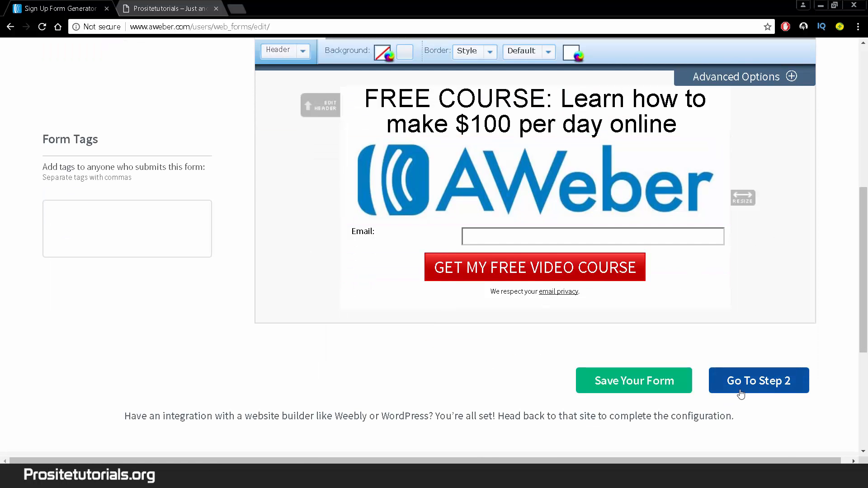
{"action": "scroll", "coordinate": [420, 265], "scroll_direction": "down", "scroll_amount": 3}
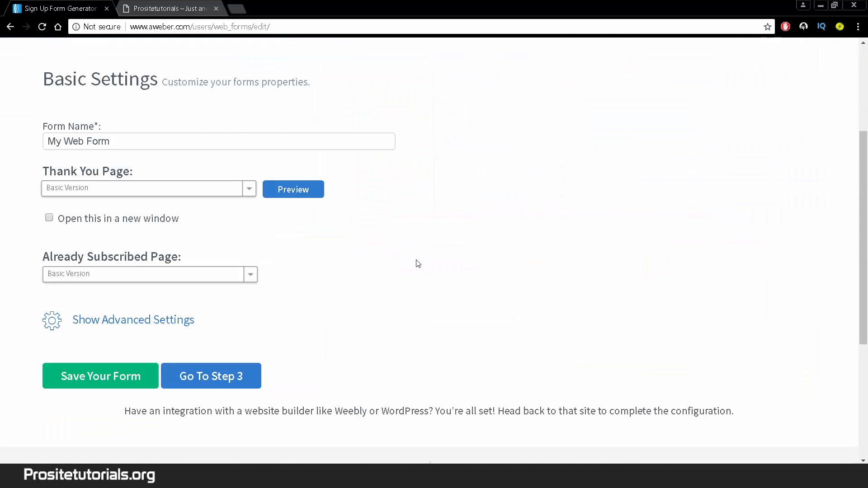
{"action": "triple_click", "coordinate": [196, 141]}
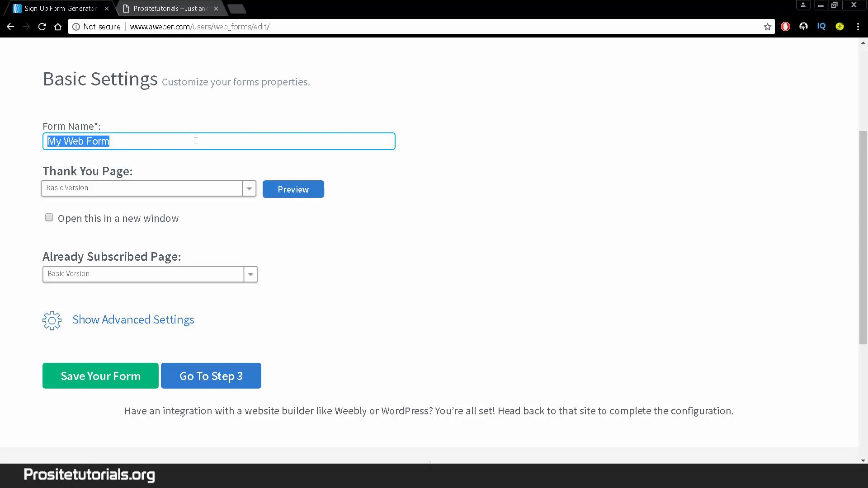
{"action": "type", "text": "POP"}
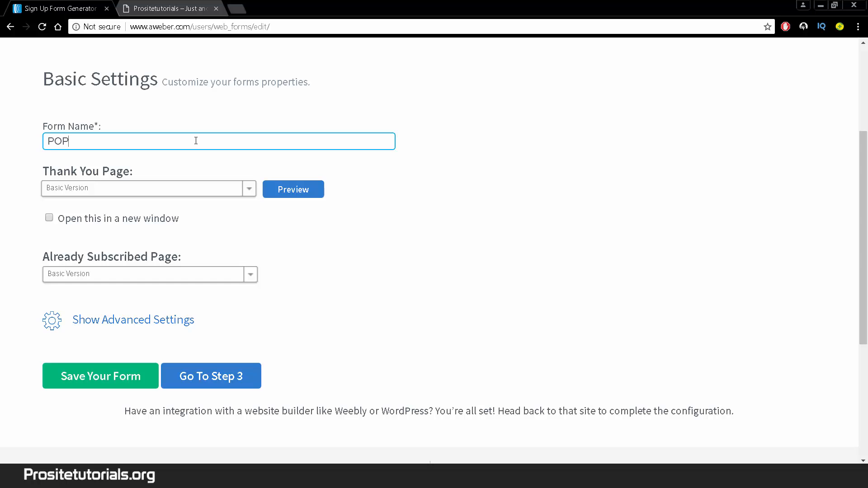
{"action": "type", "text": " UP FORM"}
Step: Try the Custom Page option for the Thank You Page, and switch it back to Basic Version
{"action": "left_click", "coordinate": [151, 190]}
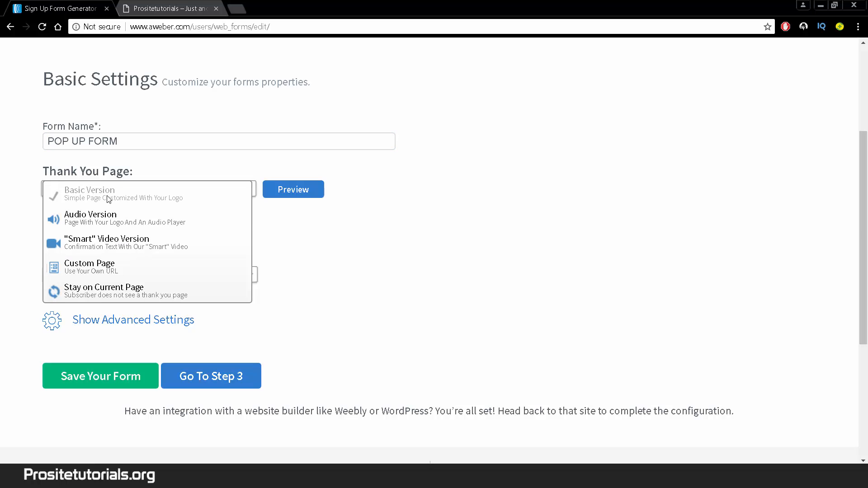
{"action": "left_click", "coordinate": [72, 266]}
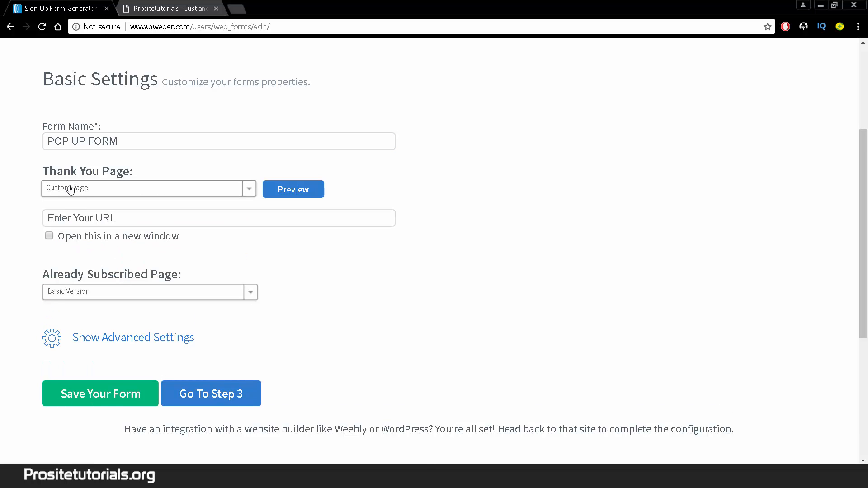
{"action": "left_click", "coordinate": [195, 190]}
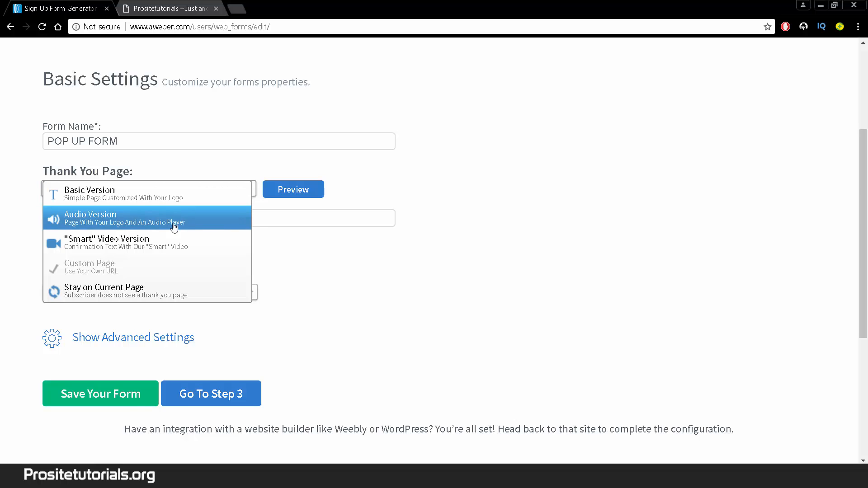
{"action": "left_click", "coordinate": [160, 193]}
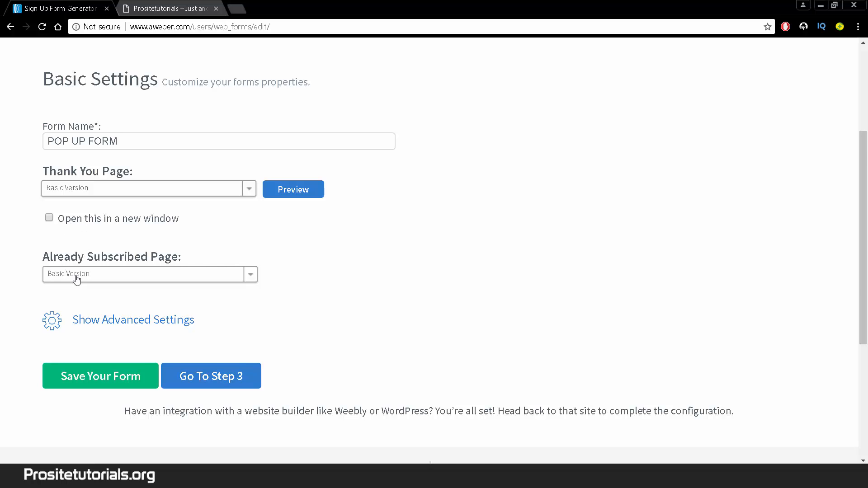
{"action": "scroll", "coordinate": [77, 280], "scroll_direction": "down", "scroll_amount": 1}
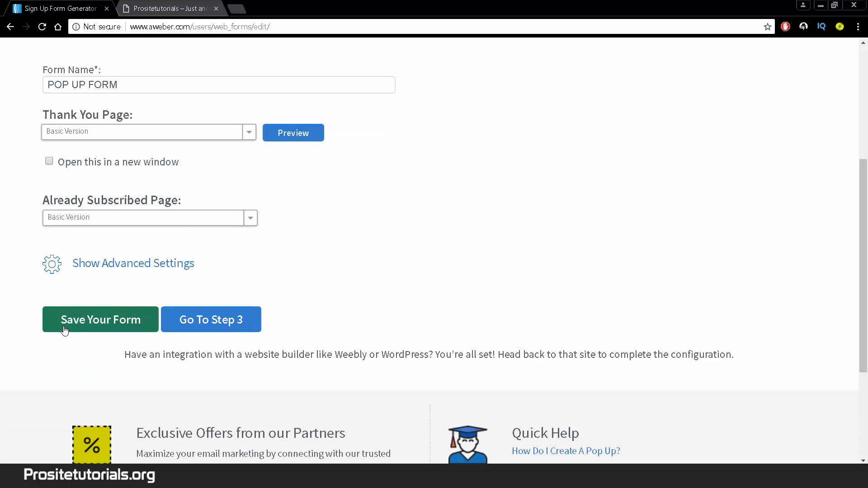
Step: Proceed to the form's Publish step, save the form, and choose to install it yourself
{"action": "left_click", "coordinate": [221, 321]}
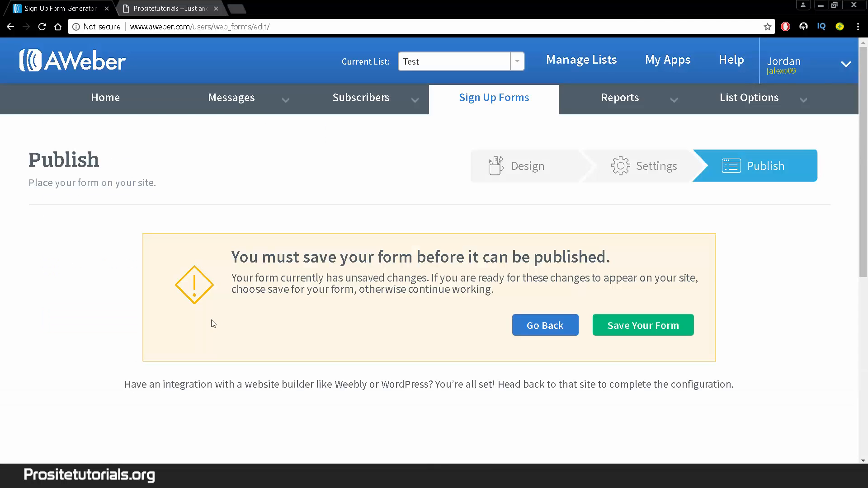
{"action": "left_click", "coordinate": [658, 326]}
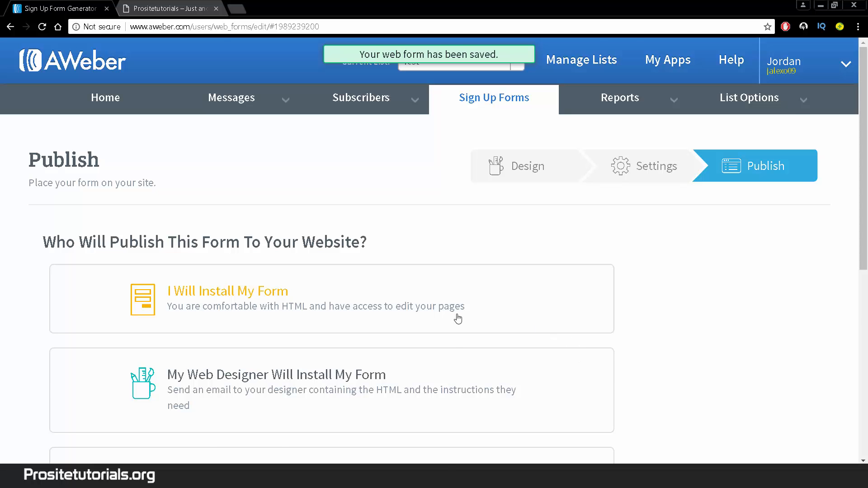
{"action": "scroll", "coordinate": [450, 322], "scroll_direction": "down", "scroll_amount": 3}
{"action": "left_click_drag", "start_coordinate": [257, 139], "coordinate": [259, 122]}
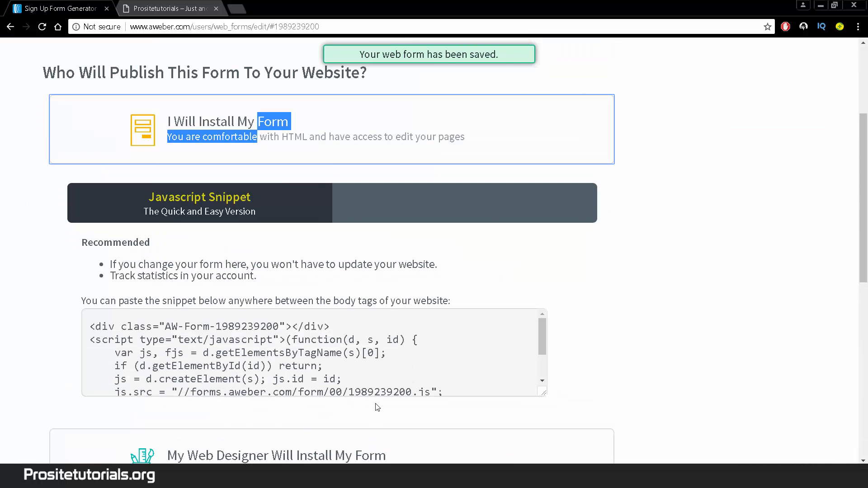
Step: Copy the form's complete Javascript snippet
{"action": "scroll", "coordinate": [378, 408], "scroll_direction": "down", "scroll_amount": 5}
{"action": "left_click", "coordinate": [208, 274]}
{"action": "key", "text": "ctrl+c"}
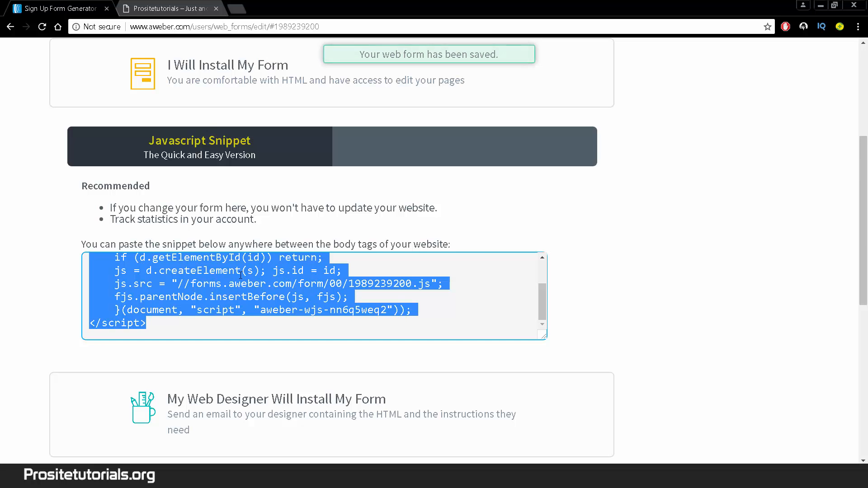
Step: Switch to the Prositetutorials WordPress site and open its Widgets page through the dashboard
{"action": "left_click", "coordinate": [163, 5]}
{"action": "mouse_move", "coordinate": [76, 52]}
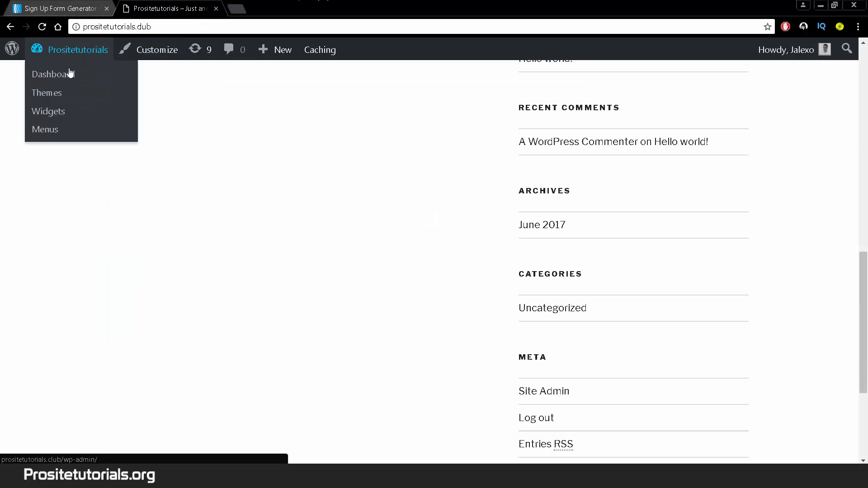
{"action": "left_click", "coordinate": [70, 75]}
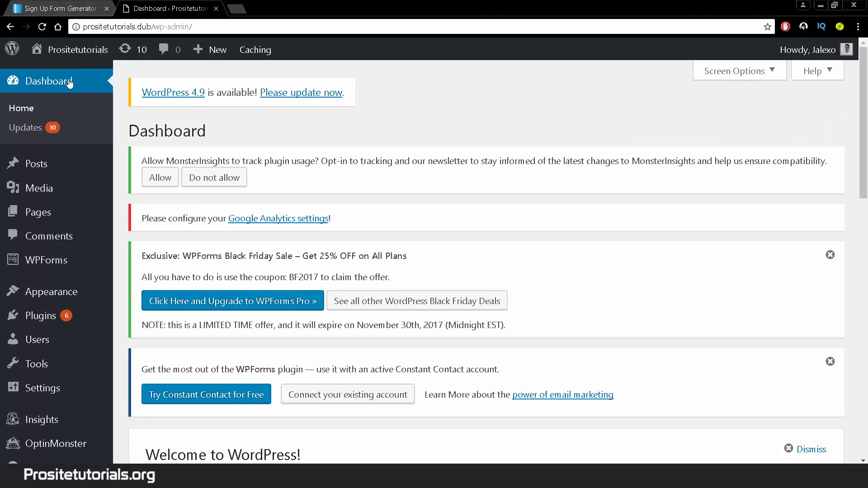
{"action": "scroll", "coordinate": [63, 190], "scroll_direction": "down", "scroll_amount": 3}
{"action": "mouse_move", "coordinate": [64, 270]}
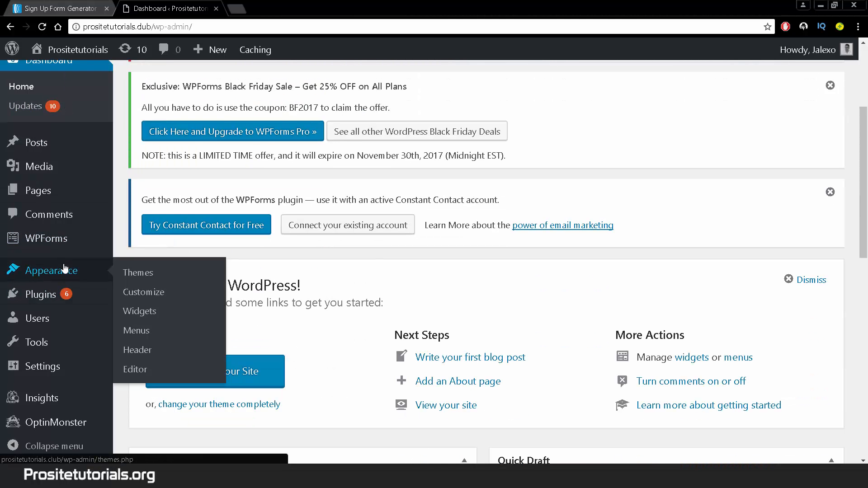
{"action": "left_click", "coordinate": [158, 318]}
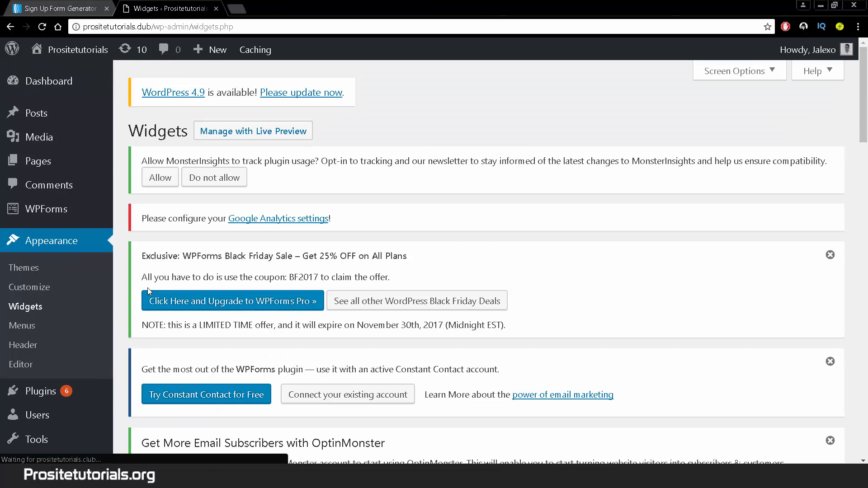
Step: Add a Text widget to the Blog Sidebar, beneath the Meta widget
{"action": "scroll", "coordinate": [291, 233], "scroll_direction": "down", "scroll_amount": 3}
{"action": "scroll", "coordinate": [291, 233], "scroll_direction": "down", "scroll_amount": 5}
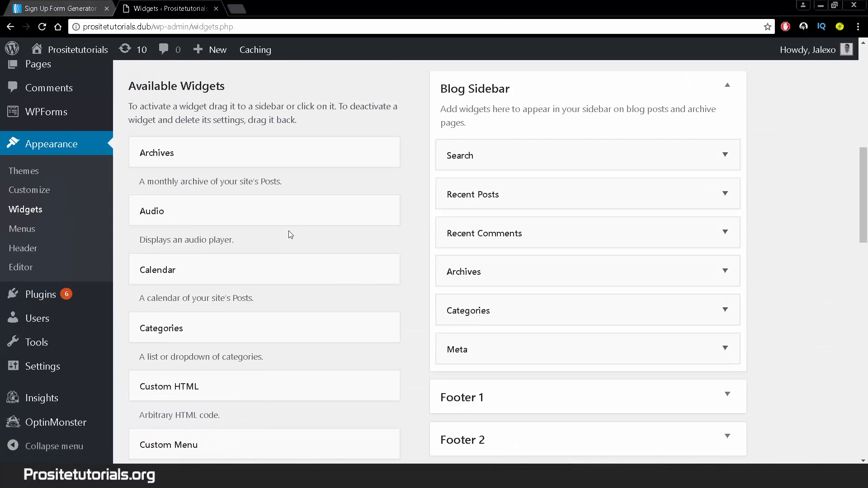
{"action": "scroll", "coordinate": [275, 237], "scroll_direction": "down", "scroll_amount": 15}
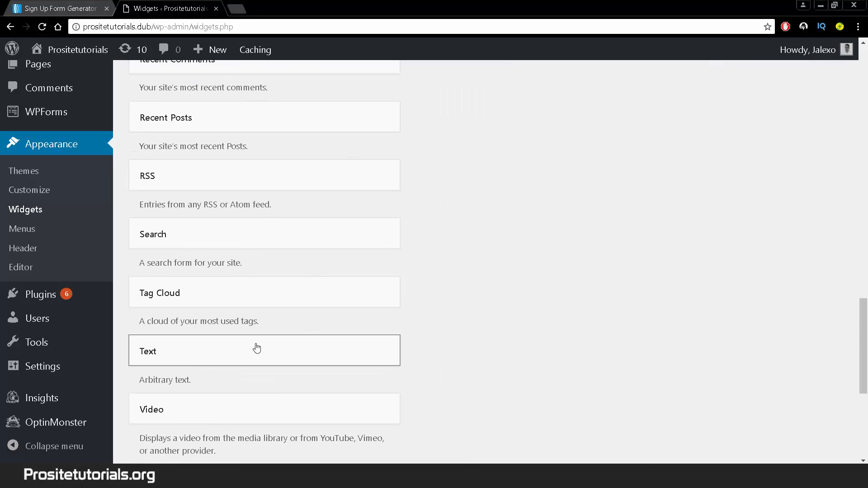
{"action": "left_click_drag", "start_coordinate": [256, 349], "coordinate": [541, 213]}
{"action": "scroll", "coordinate": [744, 301], "scroll_direction": "down", "scroll_amount": 2}
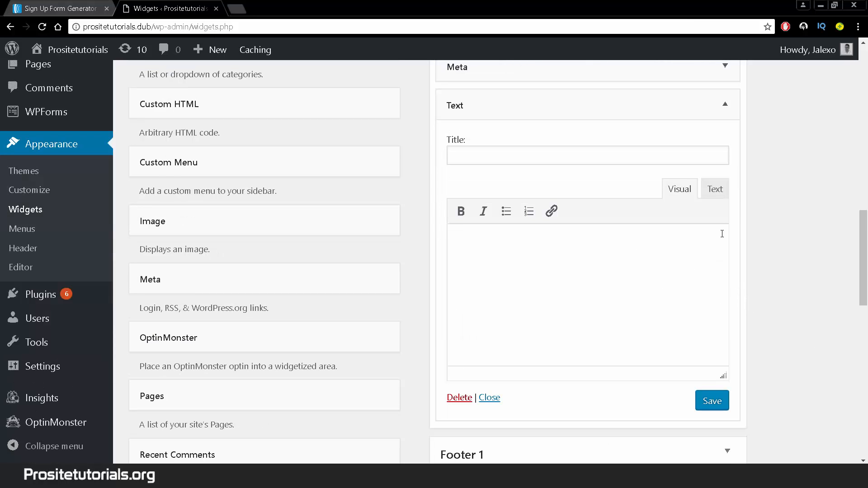
Step: Switch the Text widget to plain text mode, paste the AWeber form snippet into it, and save the widget
{"action": "left_click", "coordinate": [719, 193]}
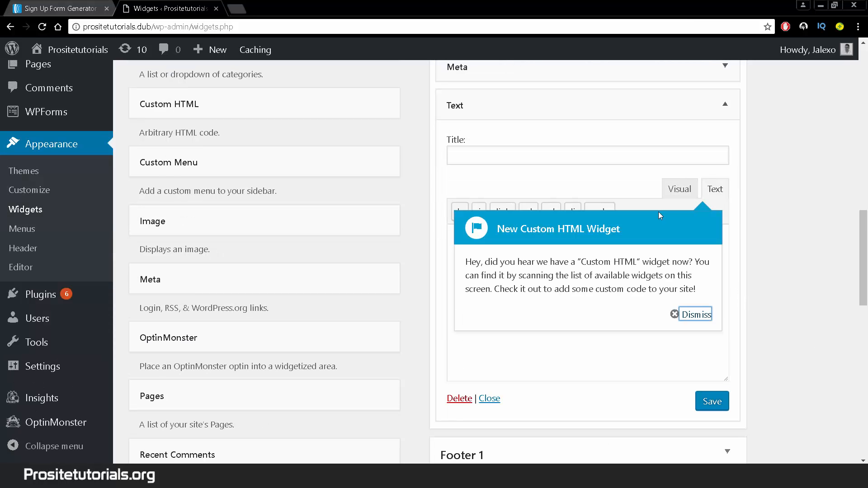
{"action": "left_click", "coordinate": [697, 315]}
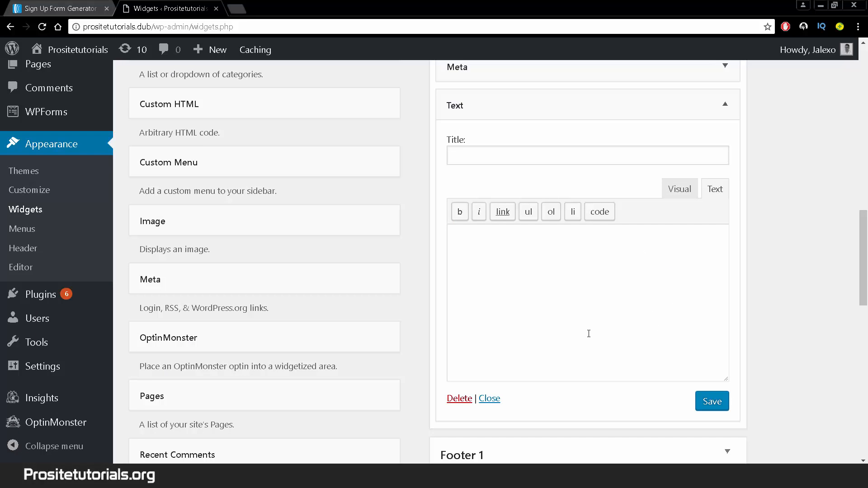
{"action": "key", "text": "ctrl+v"}
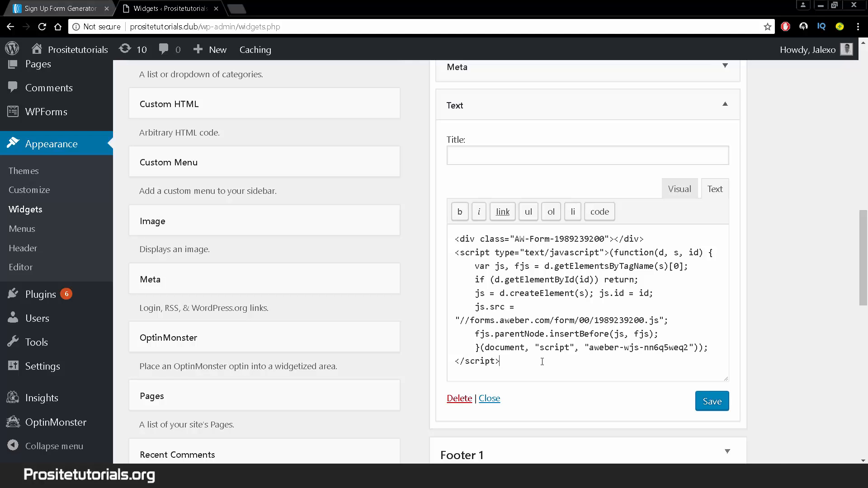
{"action": "left_click", "coordinate": [711, 402]}
Step: Switch back to AWeber and return to the Design step of the pop-up form
{"action": "left_click", "coordinate": [59, 8]}
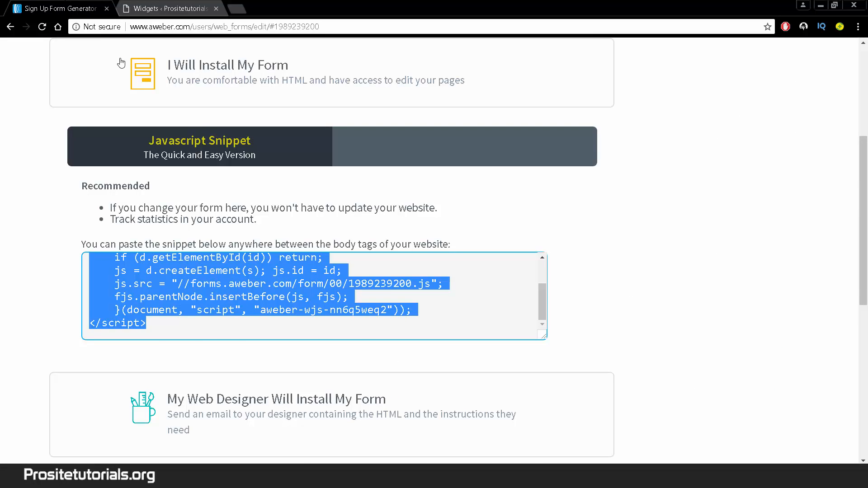
{"action": "scroll", "coordinate": [438, 274], "scroll_direction": "down", "scroll_amount": 3}
{"action": "scroll", "coordinate": [434, 275], "scroll_direction": "up", "scroll_amount": 7}
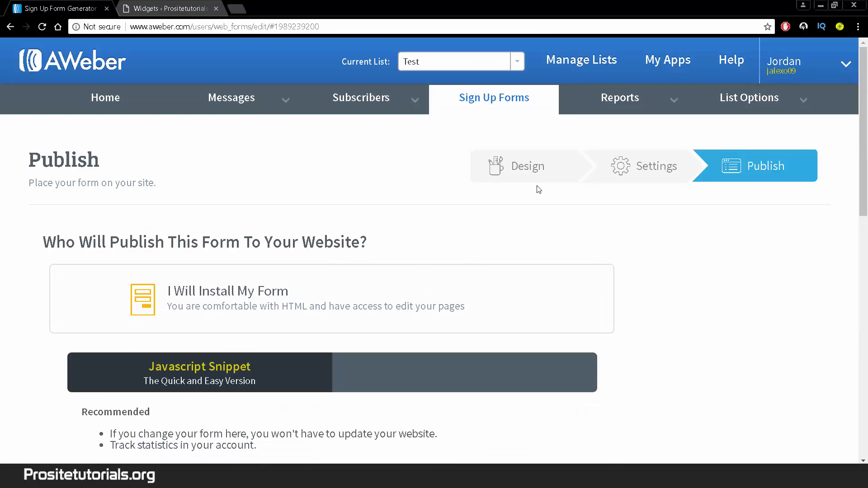
{"action": "left_click", "coordinate": [533, 174]}
{"action": "scroll", "coordinate": [343, 235], "scroll_direction": "down", "scroll_amount": 4}
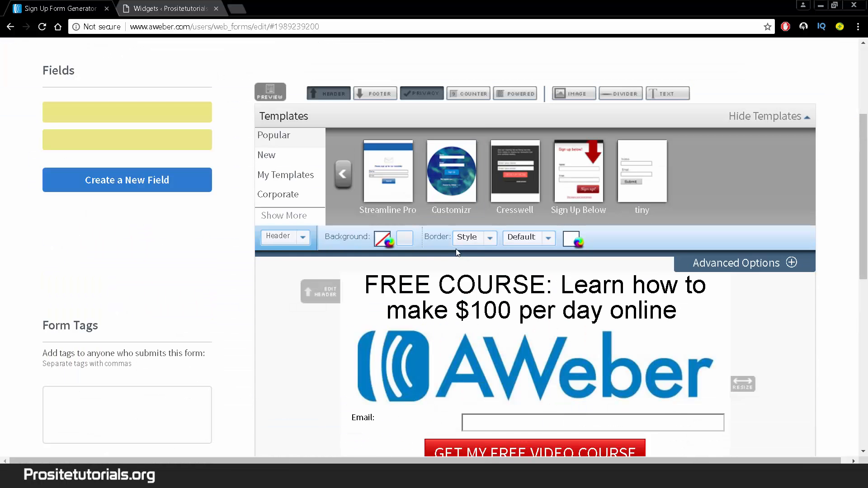
{"action": "scroll", "coordinate": [343, 239], "scroll_direction": "down", "scroll_amount": 1}
Step: Show the Form Type settings of the Lightbox form and expand their advanced options
{"action": "left_click", "coordinate": [301, 185]}
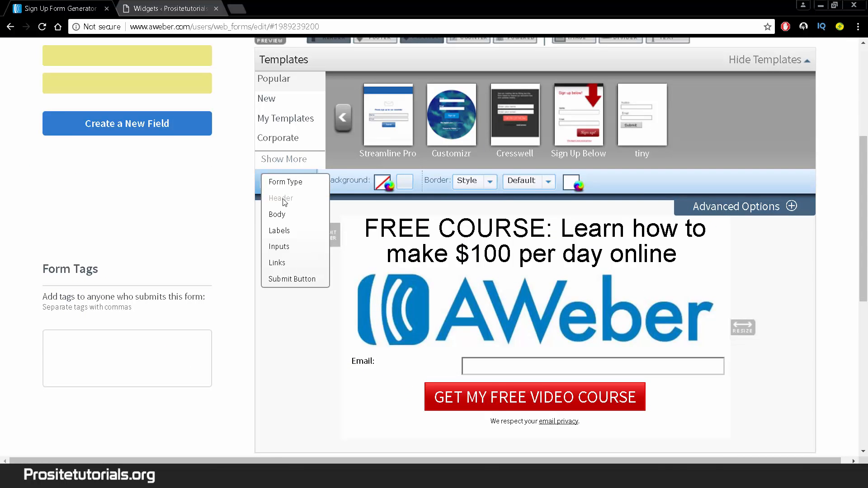
{"action": "left_click", "coordinate": [291, 183]}
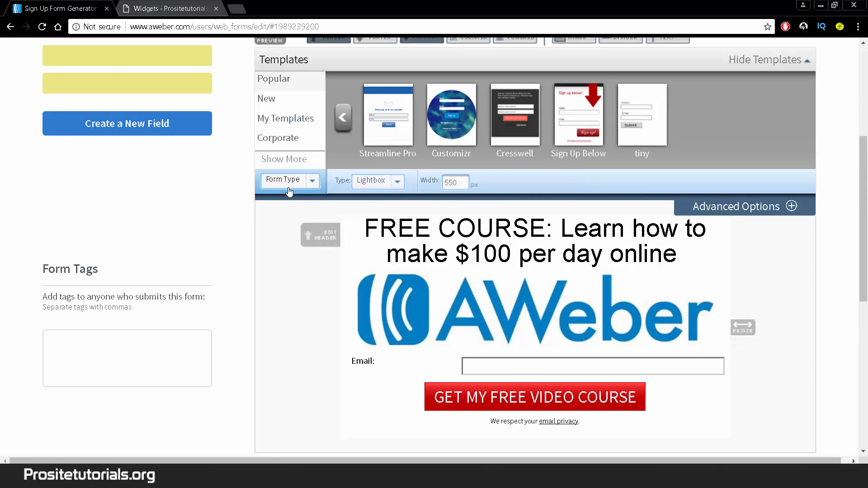
{"action": "left_click", "coordinate": [311, 183]}
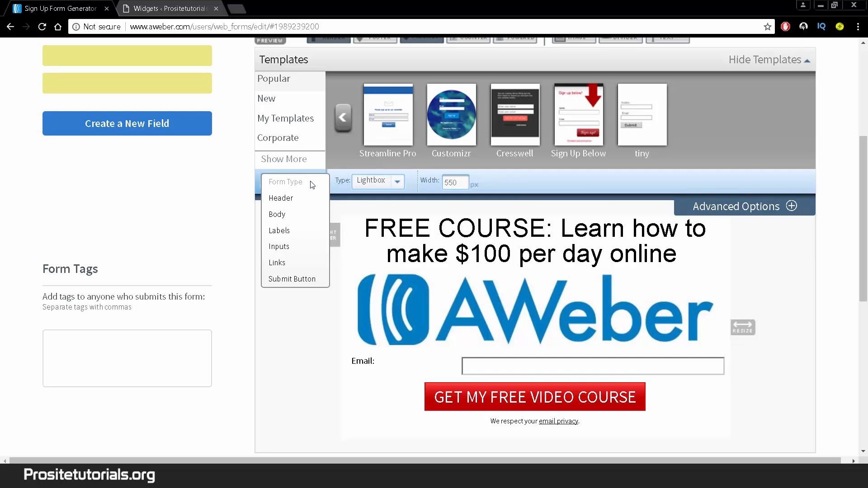
{"action": "left_click", "coordinate": [360, 182]}
{"action": "left_click", "coordinate": [782, 210]}
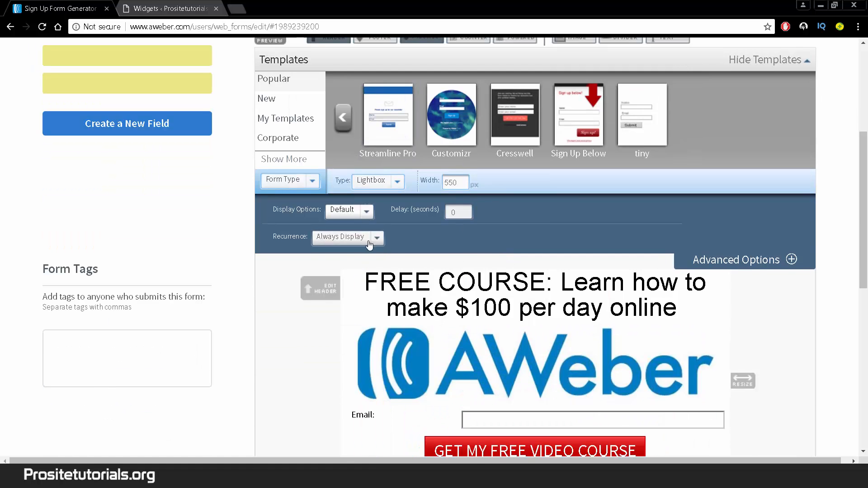
Step: Try the Show Every X Days recurrence for the lightbox, and set it back to Always Display
{"action": "left_click", "coordinate": [364, 242]}
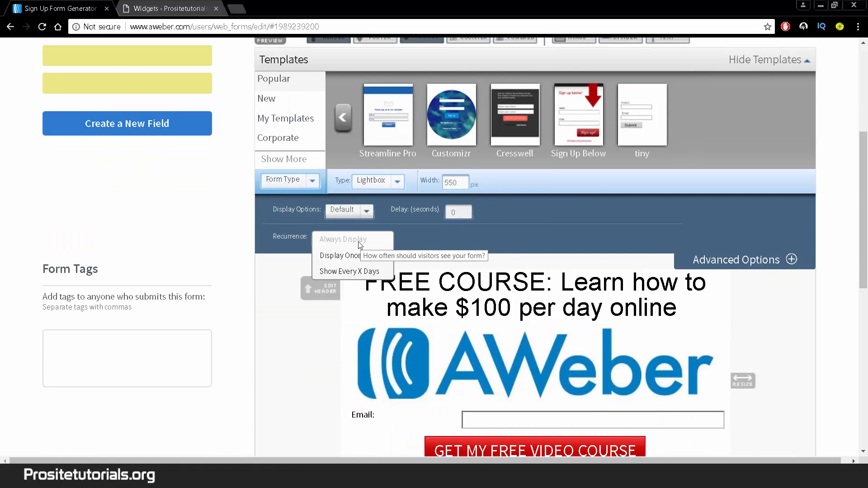
{"action": "left_click", "coordinate": [346, 271]}
{"action": "left_click", "coordinate": [367, 238]}
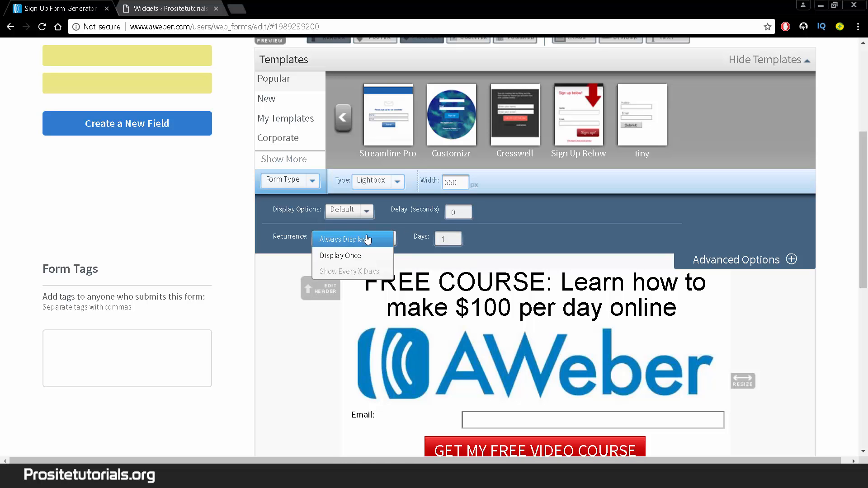
{"action": "left_click", "coordinate": [336, 239]}
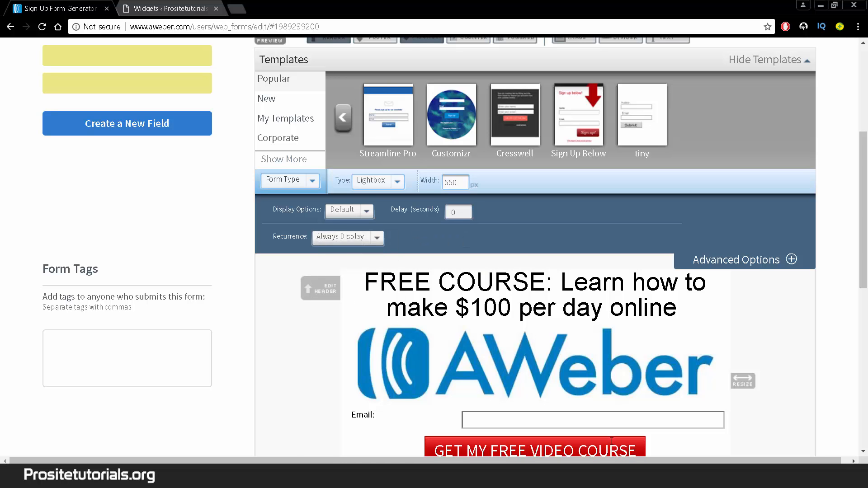
Step: Save the Text widget on the WordPress Widgets page again and load the site's home page to check the pop-up
{"action": "left_click", "coordinate": [191, 6]}
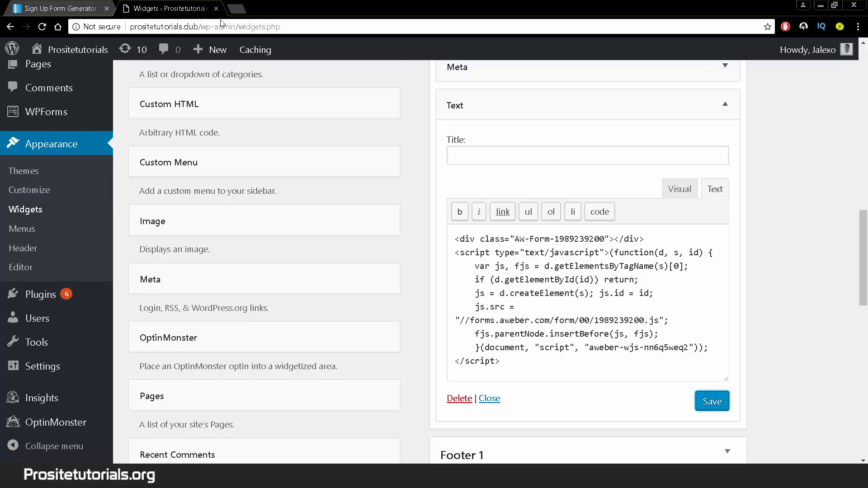
{"action": "left_click", "coordinate": [701, 405]}
{"action": "left_click_drag", "start_coordinate": [201, 26], "coordinate": [441, 52]}
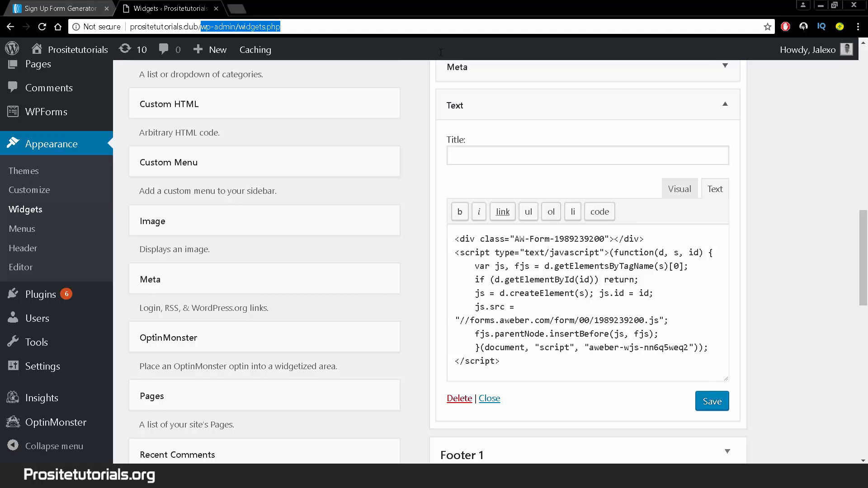
{"action": "key", "text": "BackSpace"}
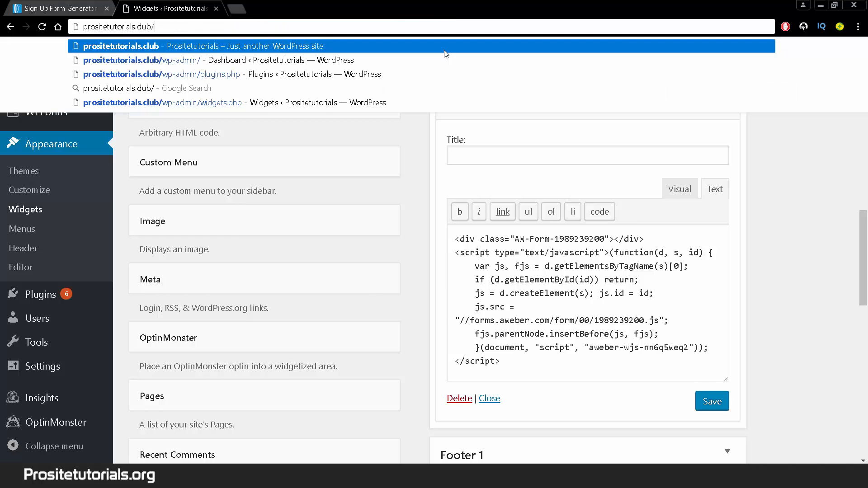
{"action": "key", "text": "Return"}
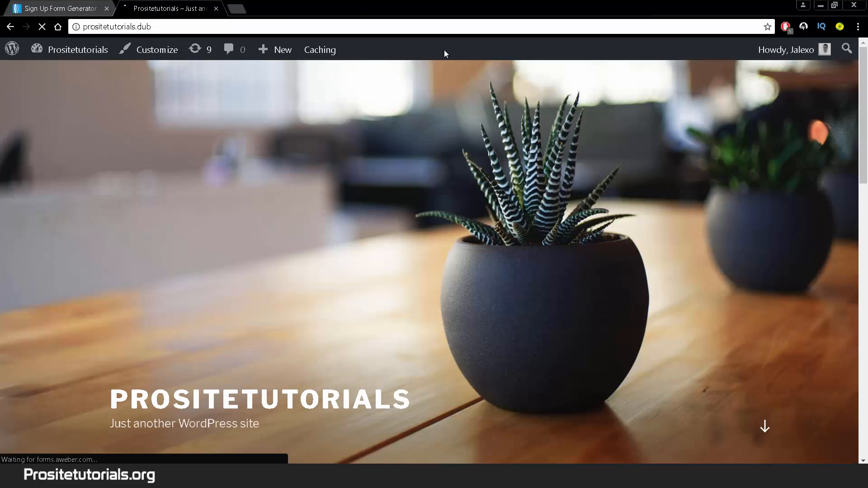
{"action": "scroll", "coordinate": [446, 86], "scroll_direction": "down", "scroll_amount": 8}
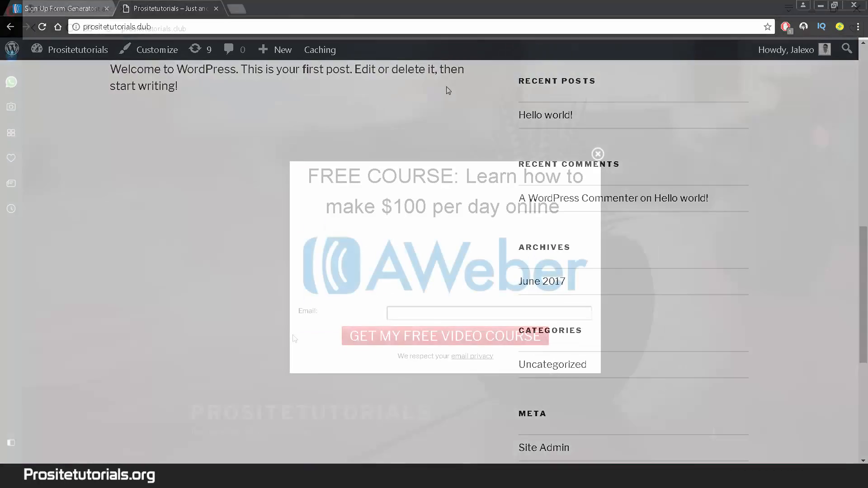